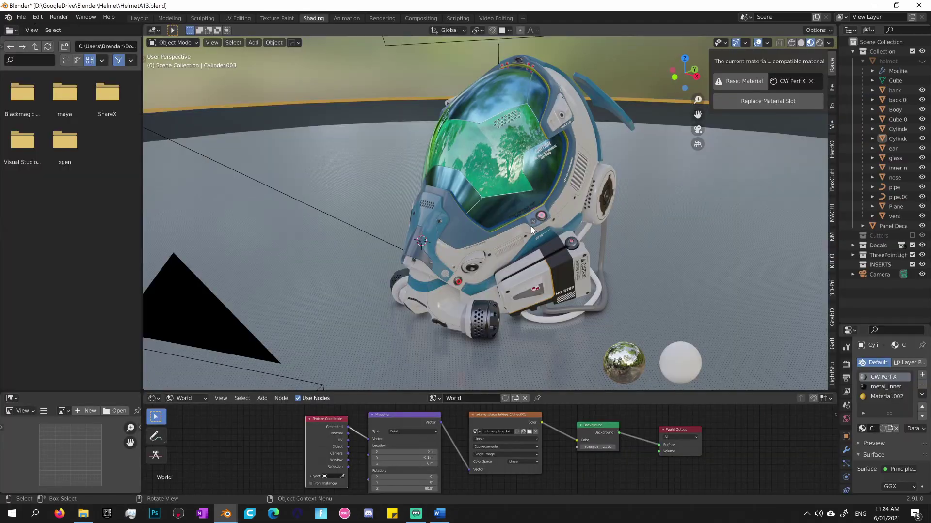
Select the Plane panel piece around the helmet's visor edge and zoom in on it.
mouse_move(530, 227)
middle_down()
mouse_move(520, 222)
mouse_move(525, 228)
middle_up()
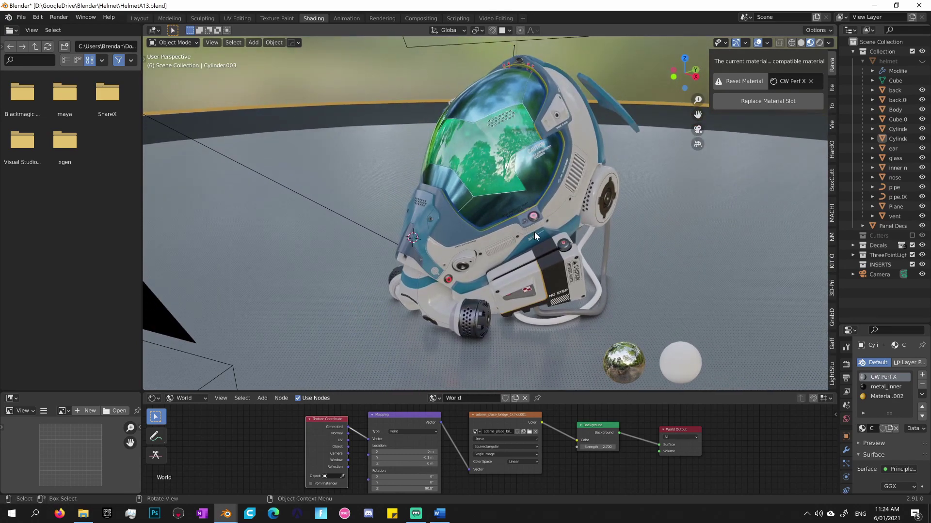
mouse_move(518, 238)
middle_down()
mouse_move(574, 244)
mouse_move(466, 224)
mouse_move(476, 243)
mouse_move(456, 243)
mouse_move(514, 245)
middle_up()
click(545, 246)
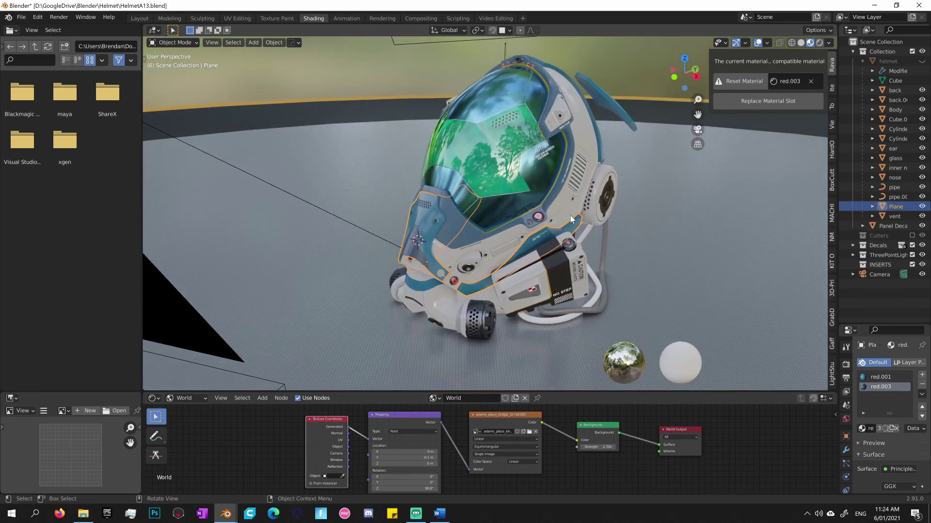
middle_drag(570, 215, 533, 234)
scroll(534, 236, up, 2)
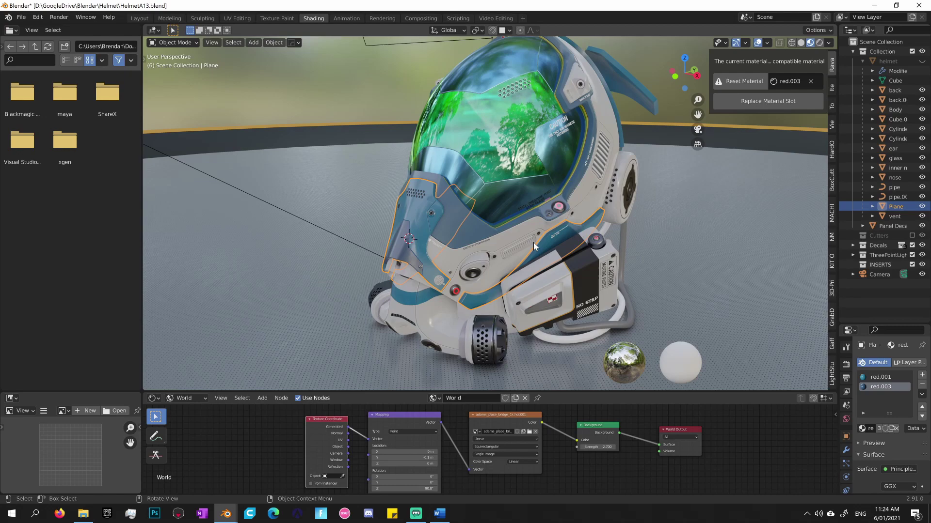
middle_drag(533, 243, 543, 254)
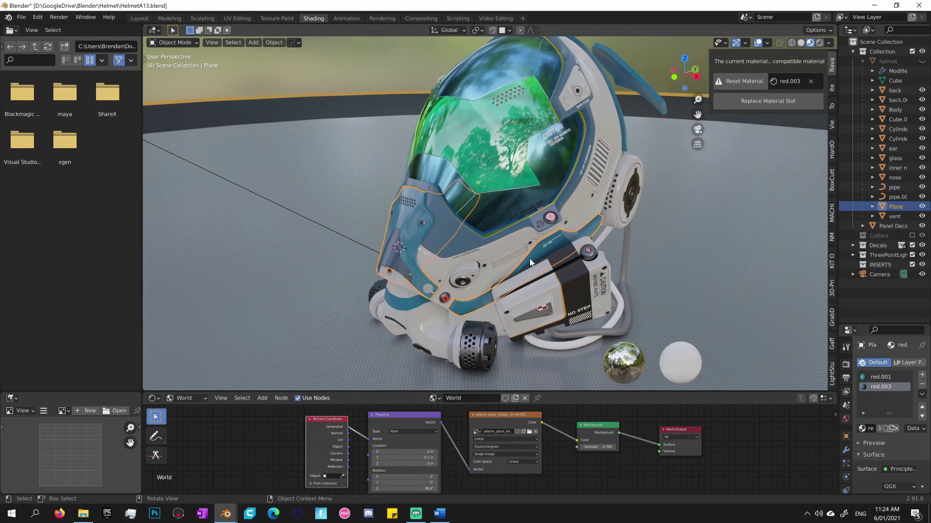
Load Helmet.blend from recent files without saving, then inspect the modified shell from several angles.
click(22, 17)
mouse_move(55, 47)
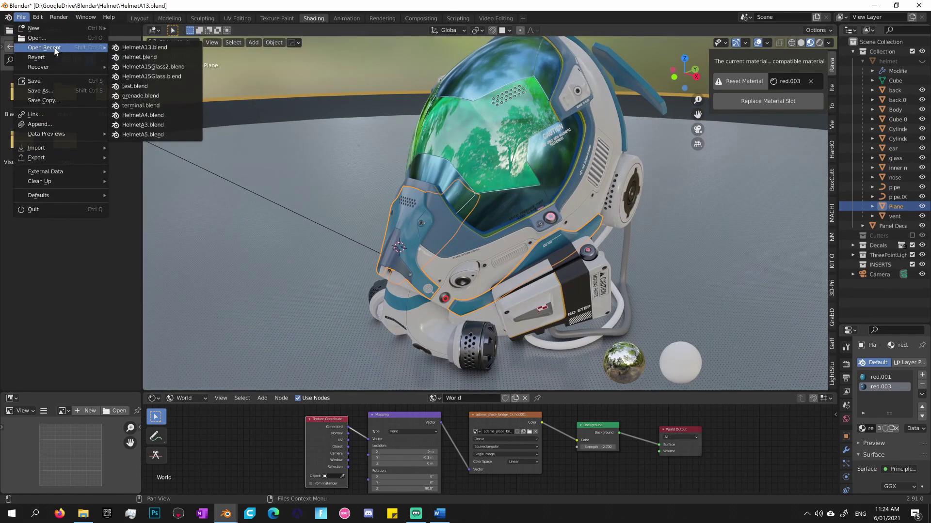
click(133, 57)
click(485, 274)
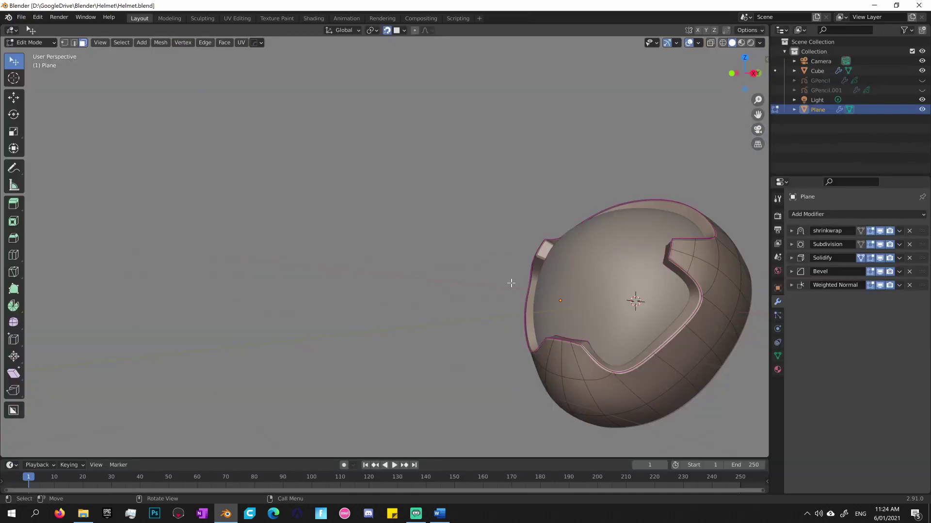
middle_drag(542, 286, 462, 285)
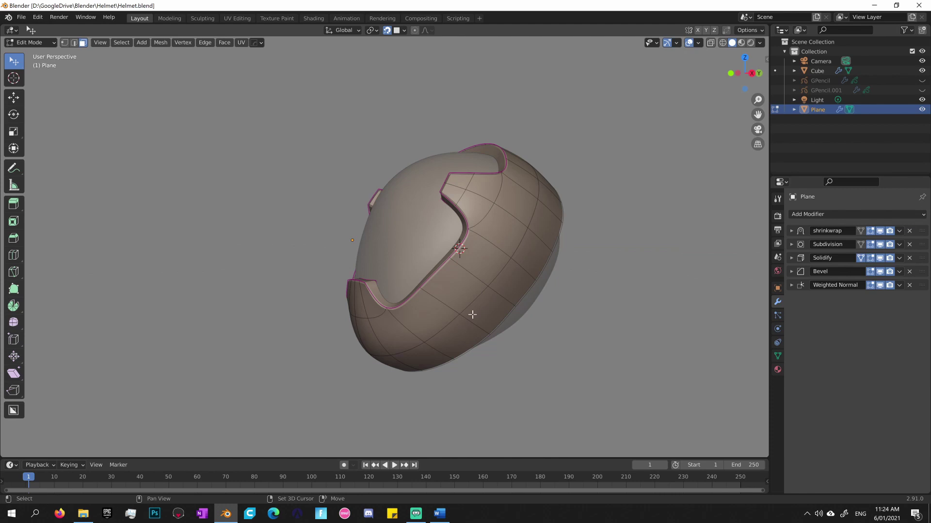
middle_drag(468, 316, 517, 280)
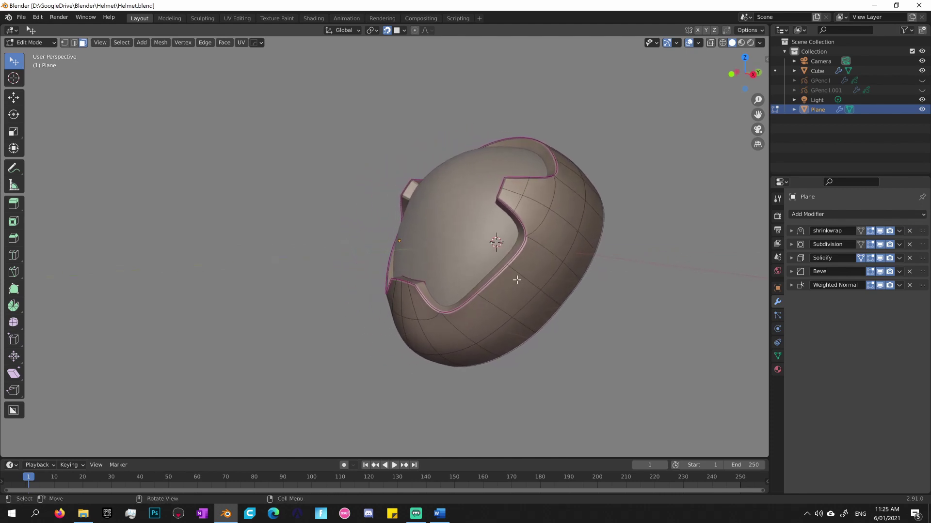
middle_drag(545, 292, 544, 275)
scroll(539, 286, up, 2)
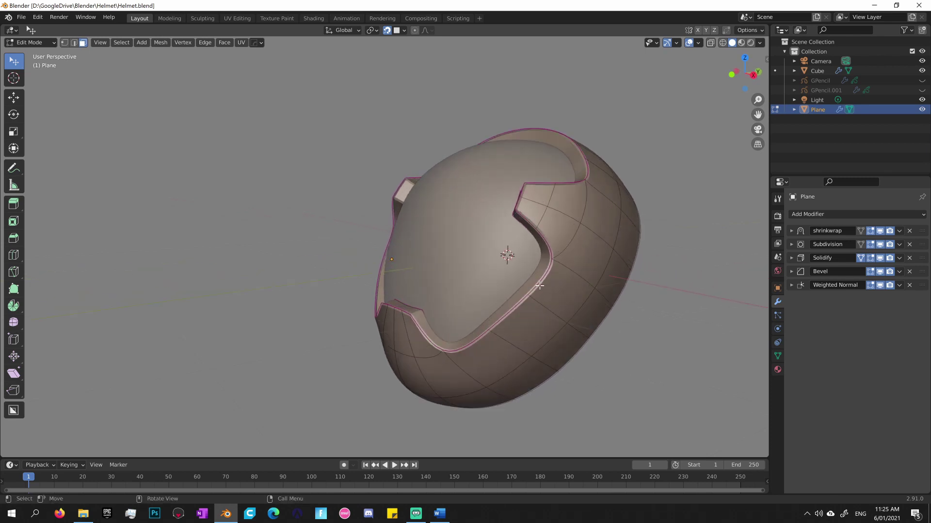
In vertex select mode, move two vertices on the shell's cut-out edge to reshape the opening.
key(ctrl+Tab)
click(484, 290)
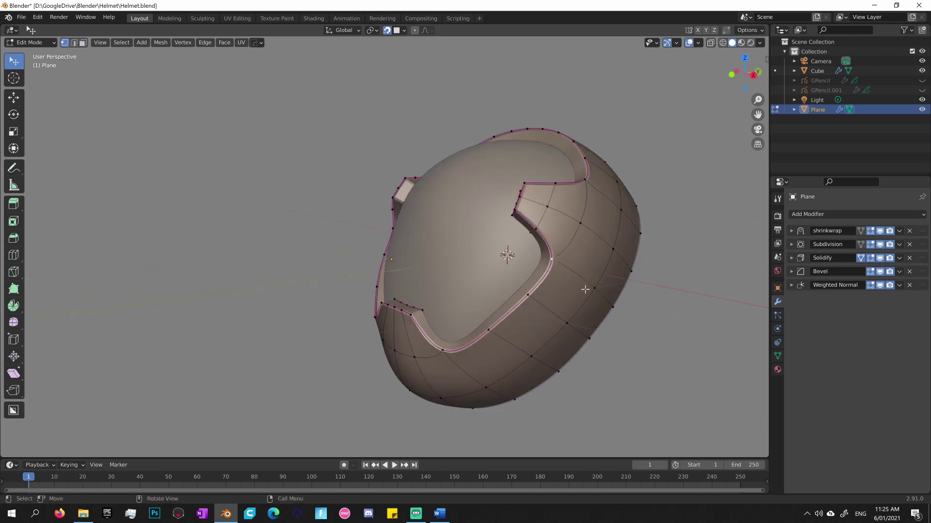
key(g)
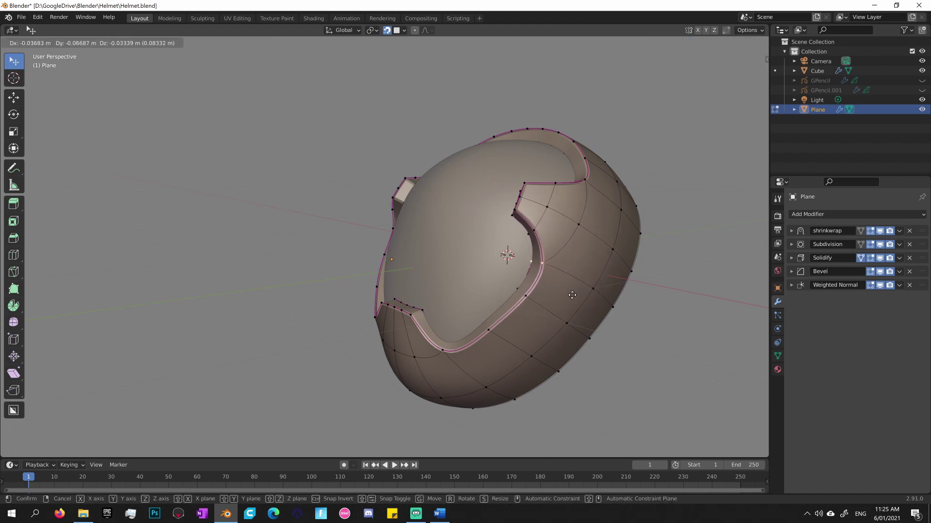
click(560, 307)
click(488, 330)
key(g)
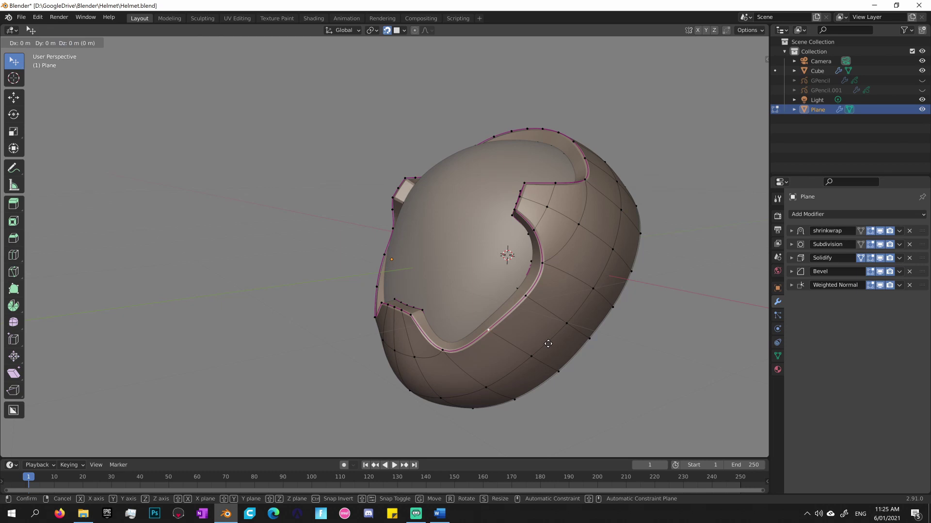
click(534, 325)
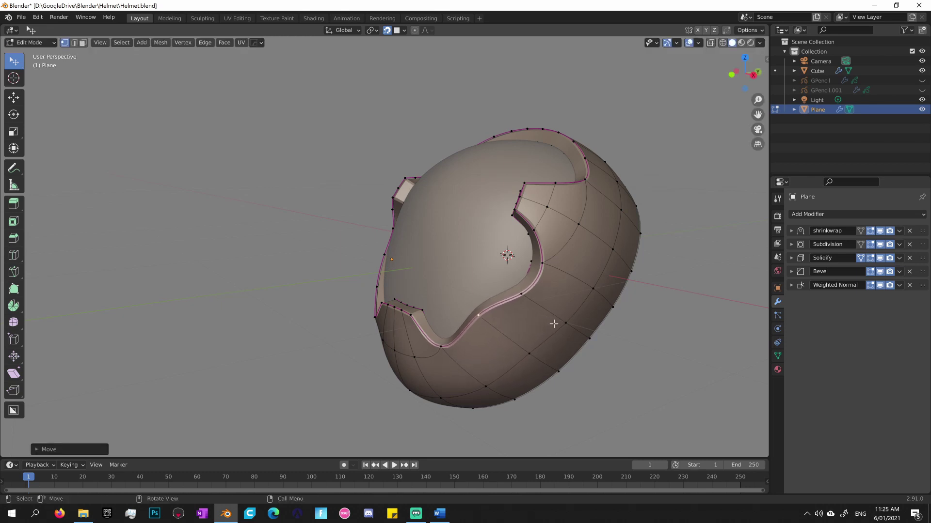
middle_drag(554, 324, 561, 289)
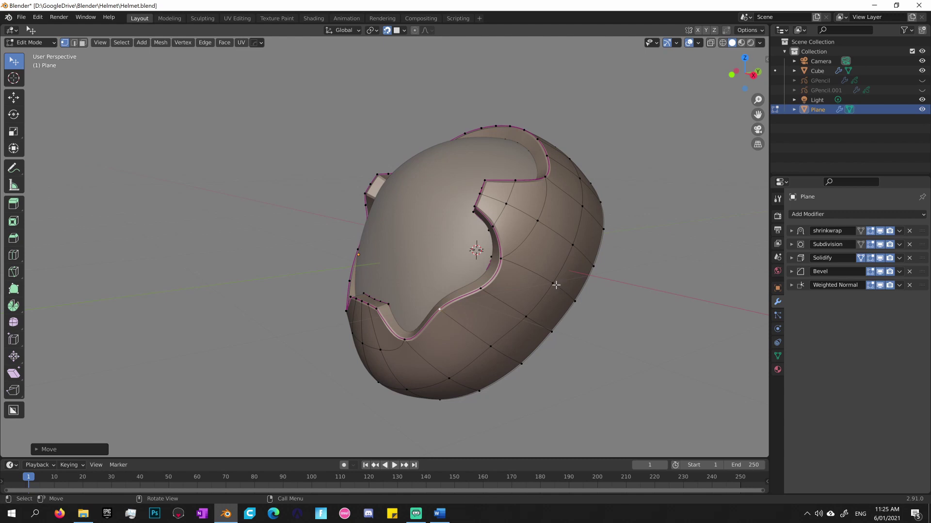
middle_drag(556, 286, 578, 336)
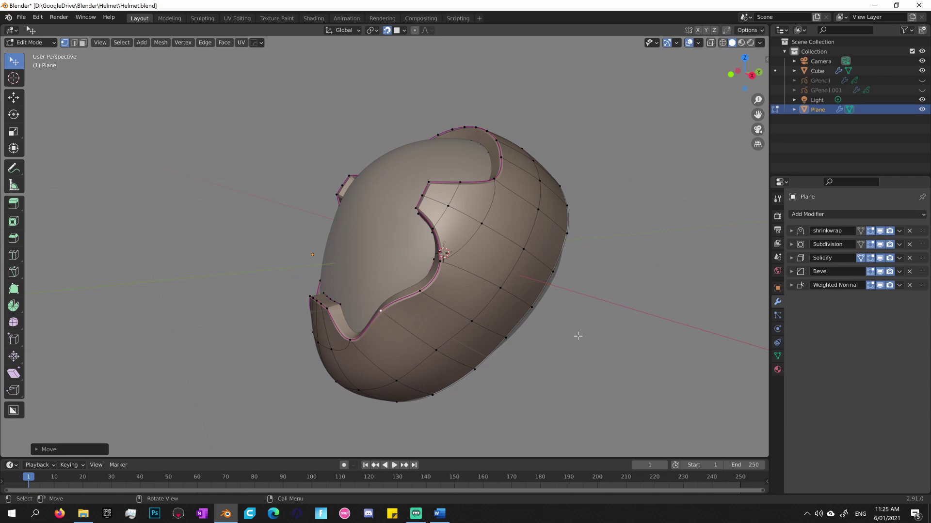
middle_drag(509, 295, 548, 305)
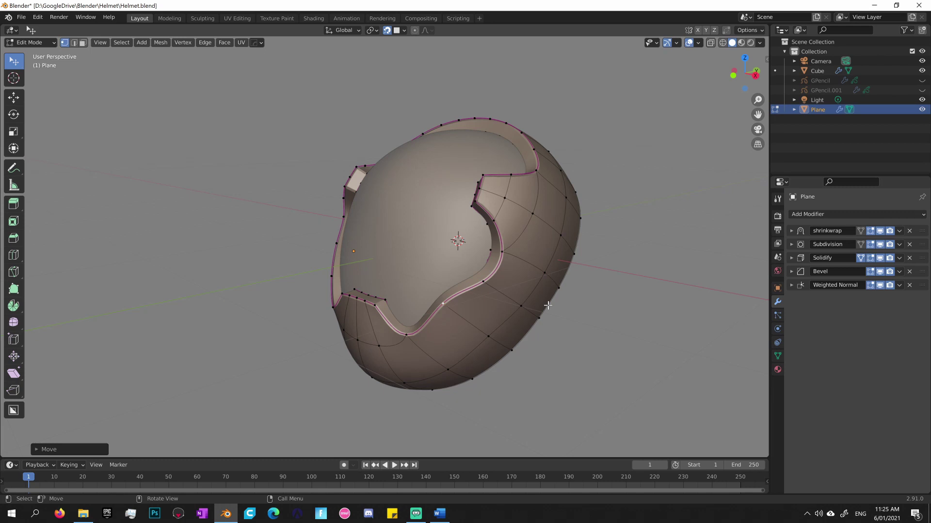
Return to Object Mode and delete the Plane shell, leaving only the Cube head.
middle_drag(548, 305, 534, 305)
key(ctrl+Tab)
click(535, 254)
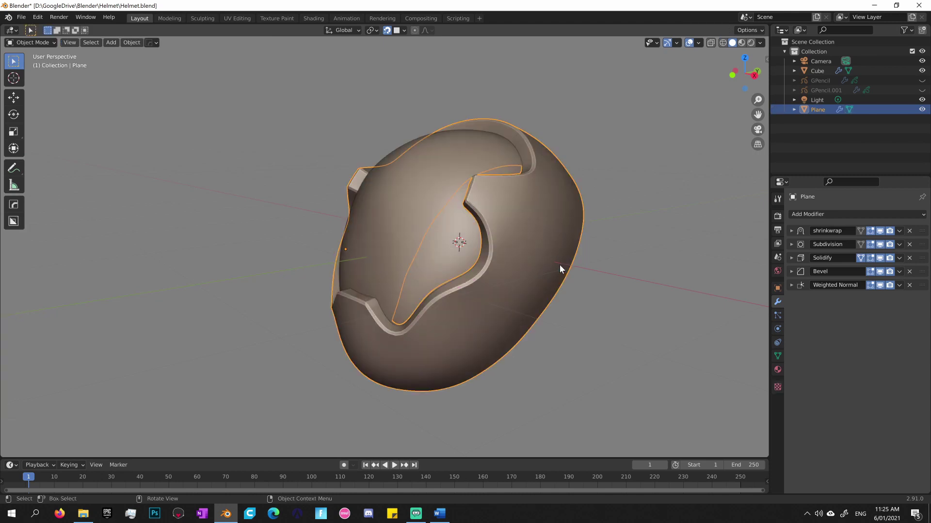
key(Delete)
middle_drag(573, 278, 537, 301)
scroll(531, 297, up, 2)
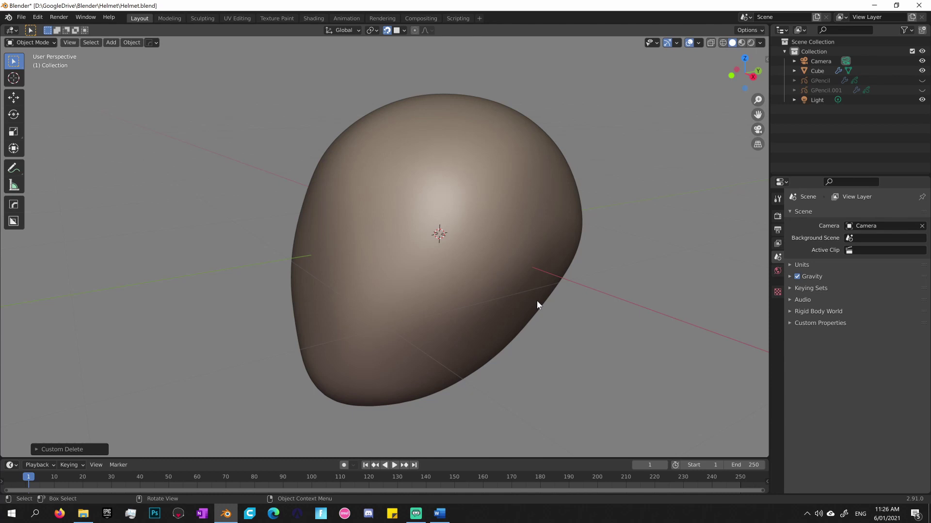
mouse_move(544, 305)
middle_down()
mouse_move(530, 307)
mouse_move(546, 317)
mouse_move(532, 312)
mouse_move(539, 321)
middle_up()
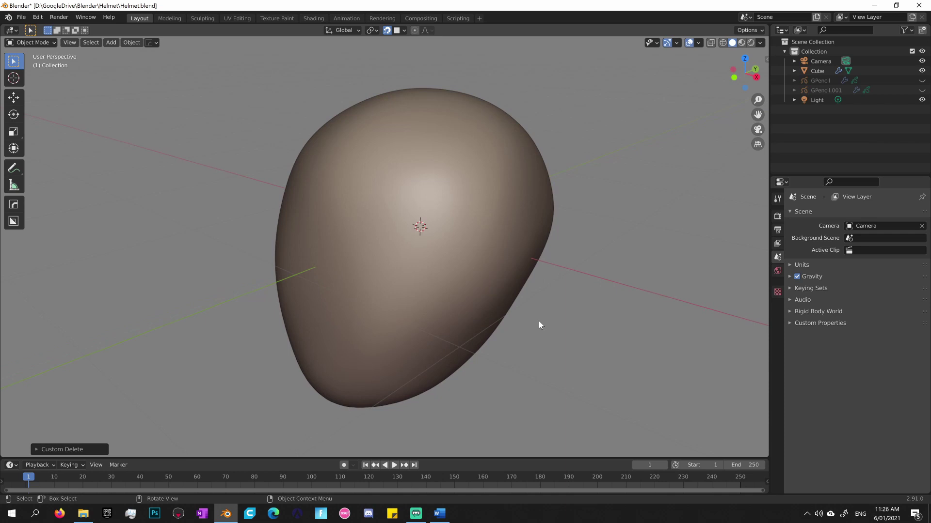
Add a plane, move it along Y beside the head and scale it to about a third.
key(shift+a)
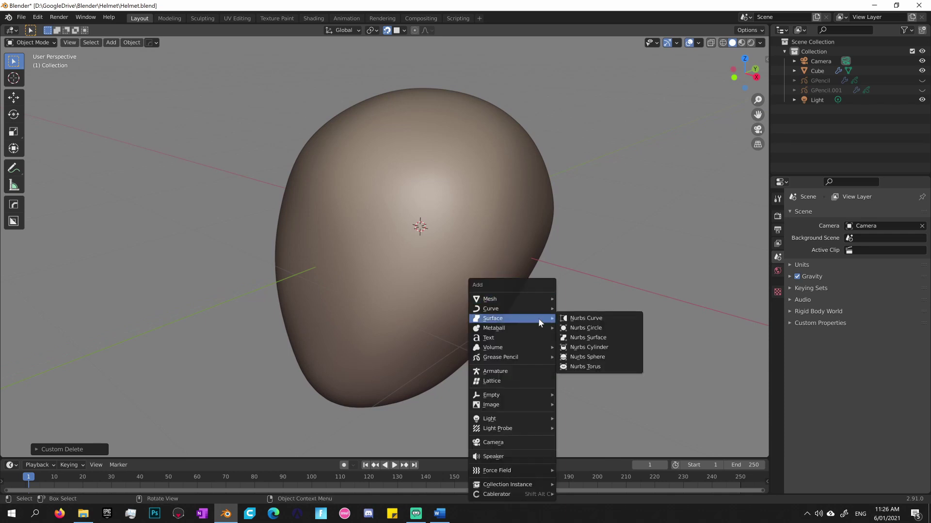
mouse_move(534, 301)
click(588, 308)
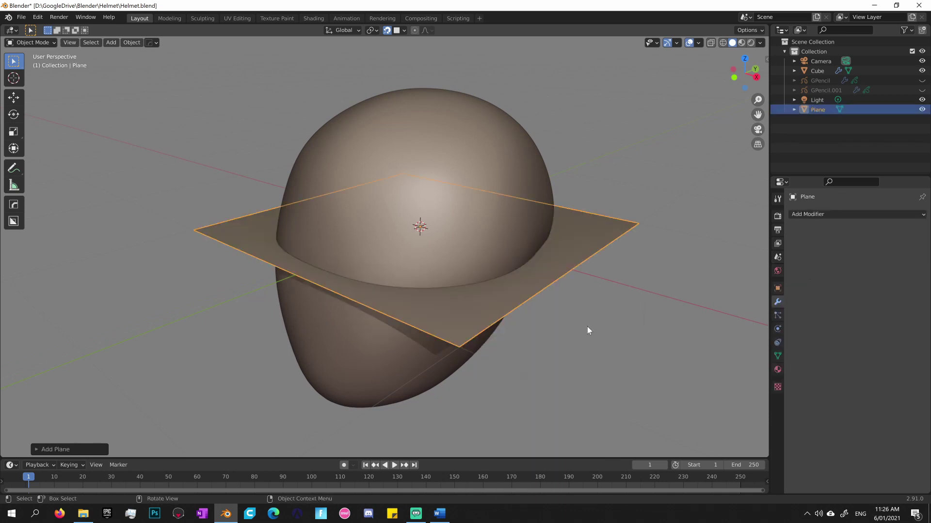
middle_drag(587, 327, 519, 339)
key(g)
key(y)
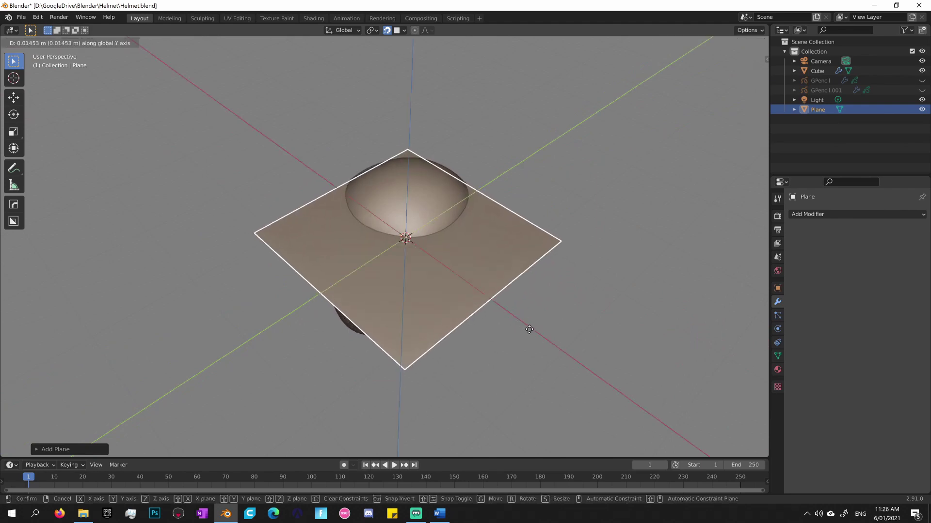
click(687, 401)
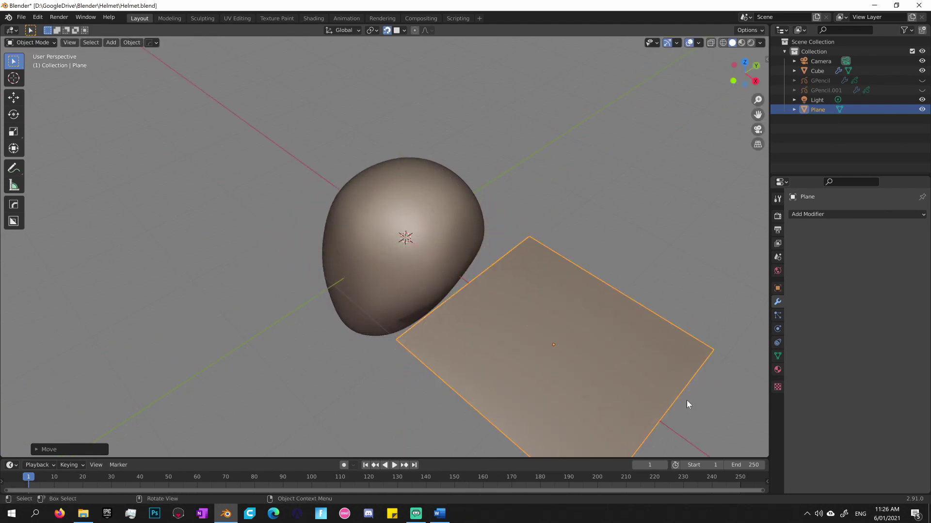
scroll(686, 400, down, 5)
key(s)
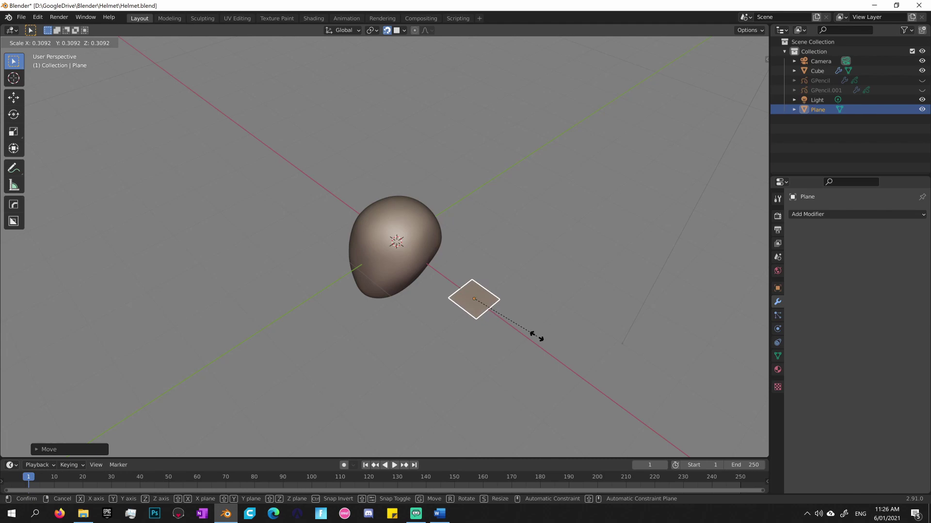
click(537, 336)
In Edit Mode, add two loop cuts across the plane.
key(ctrl+Tab)
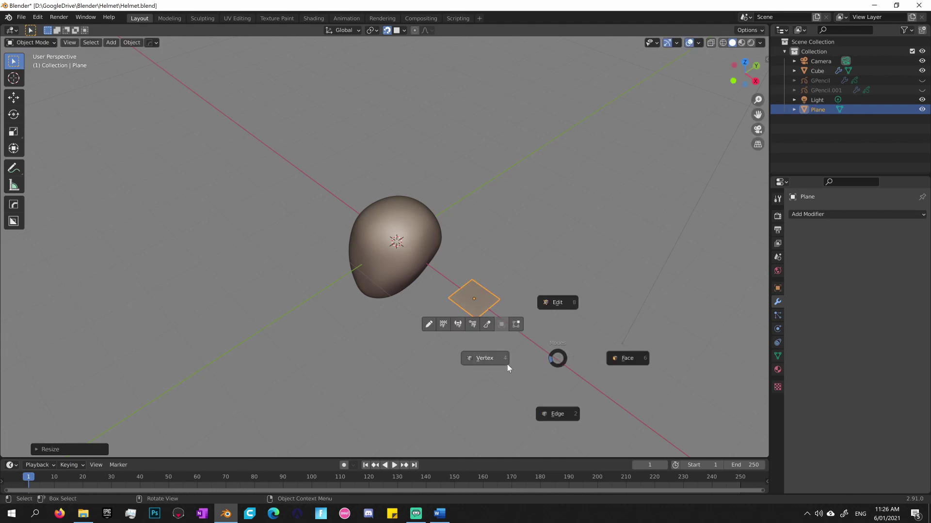
click(484, 358)
middle_drag(490, 360, 575, 350)
scroll(575, 351, up, 4)
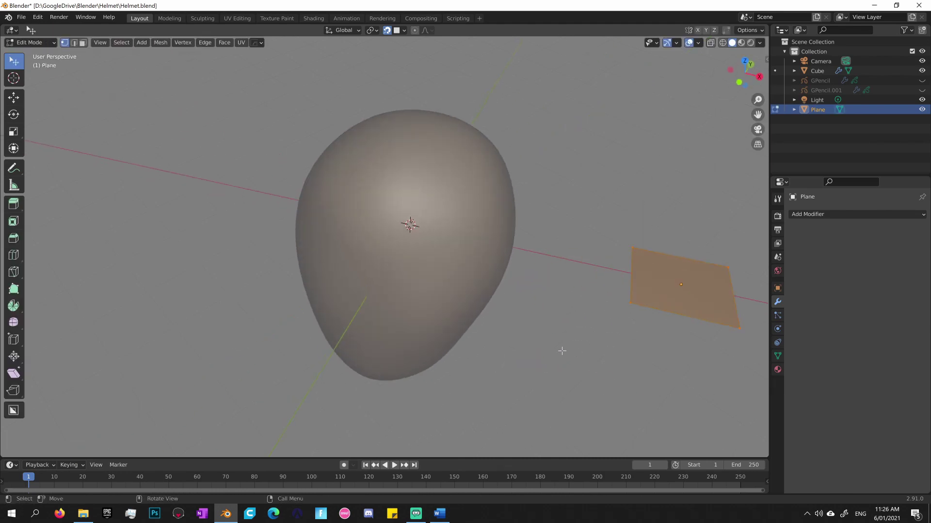
middle_drag(404, 355, 472, 371)
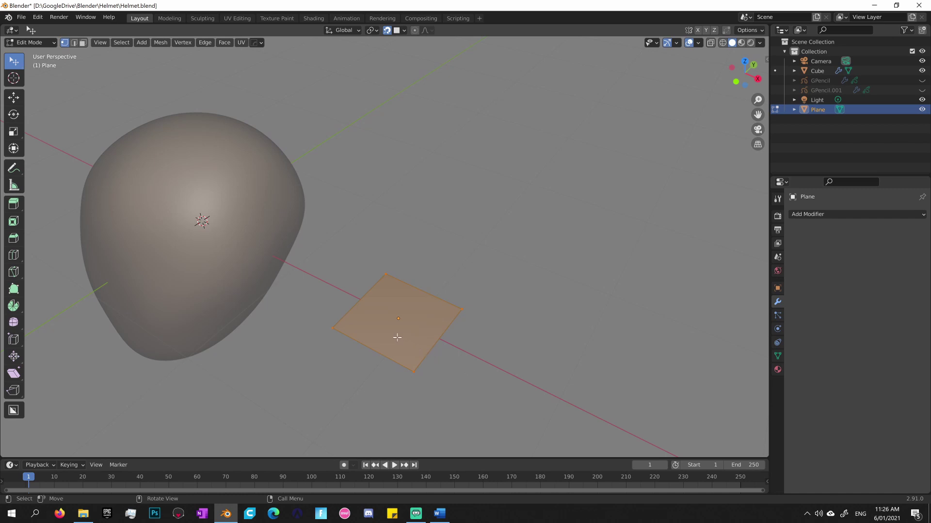
key(ctrl+r)
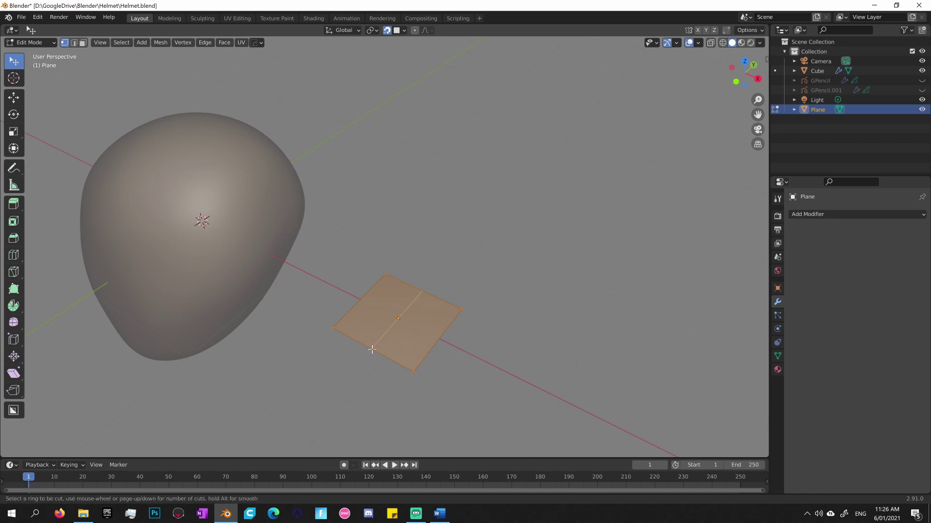
scroll(372, 349, up, 1)
click(372, 349)
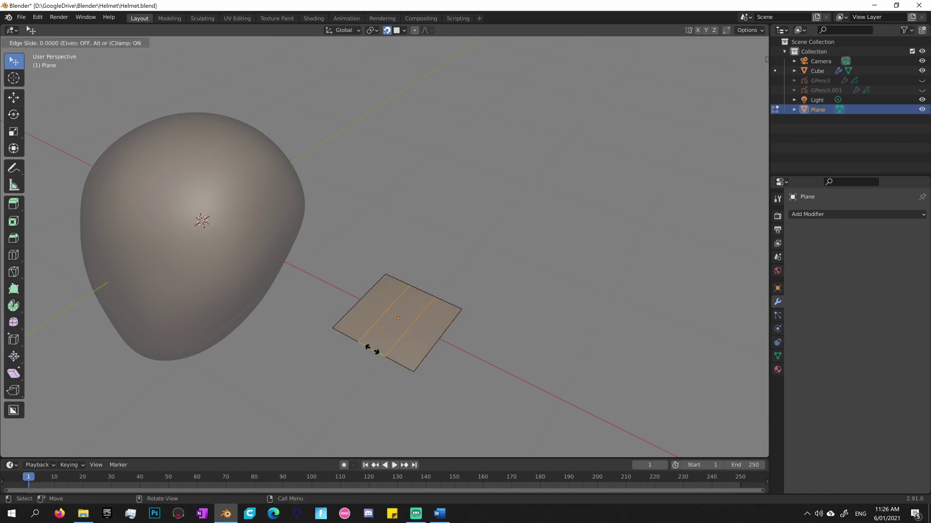
click(372, 350)
middle_drag(451, 353, 435, 351)
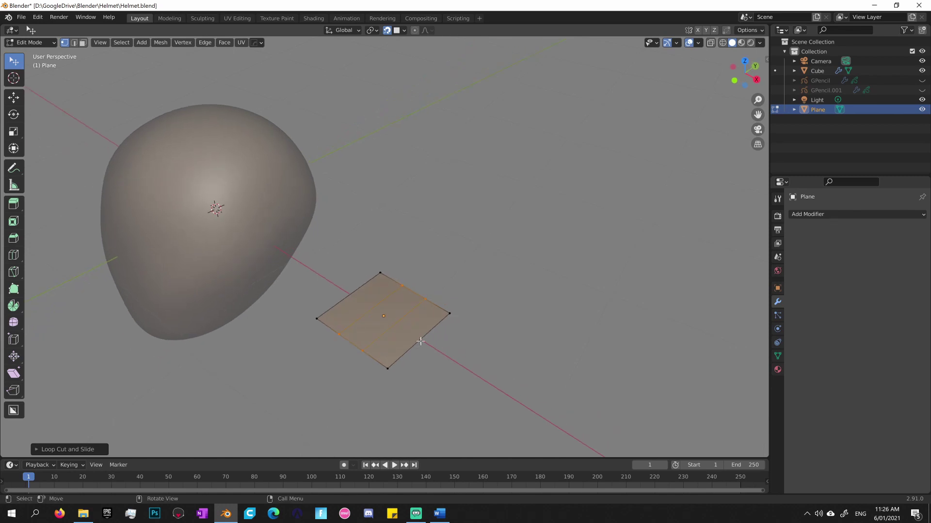
Add two more loop cuts in the other direction, forming a 3×3 grid.
key(ctrl+r)
scroll(420, 341, up, 1)
click(420, 341)
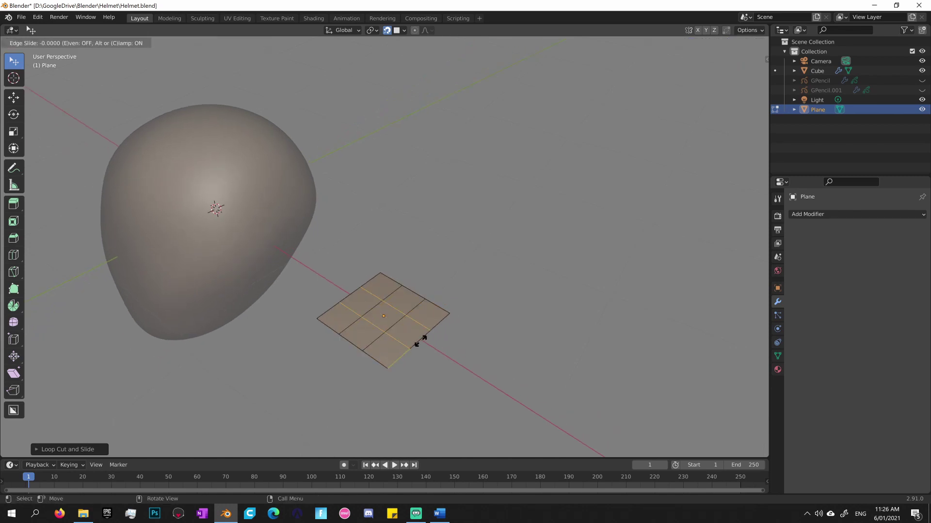
click(421, 341)
mouse_move(437, 357)
middle_down()
mouse_move(451, 345)
mouse_move(453, 356)
middle_up()
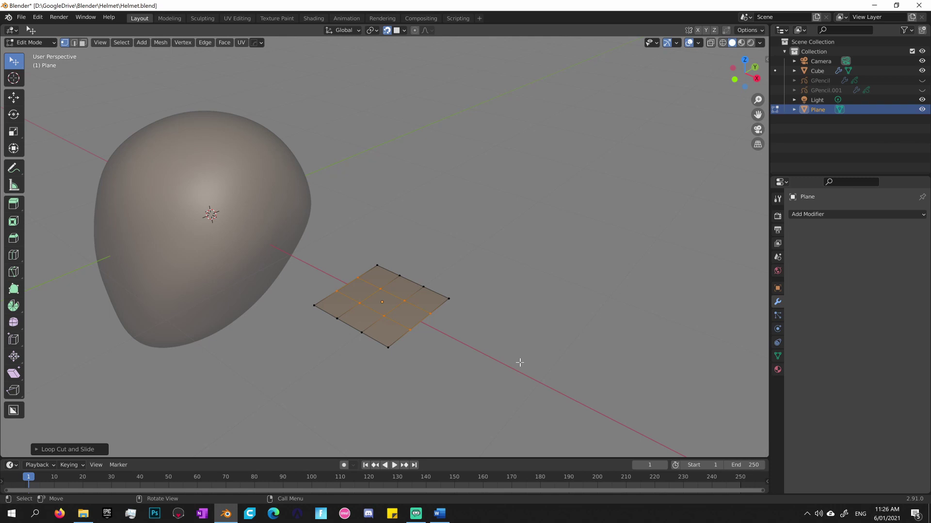
middle_drag(519, 362, 540, 300)
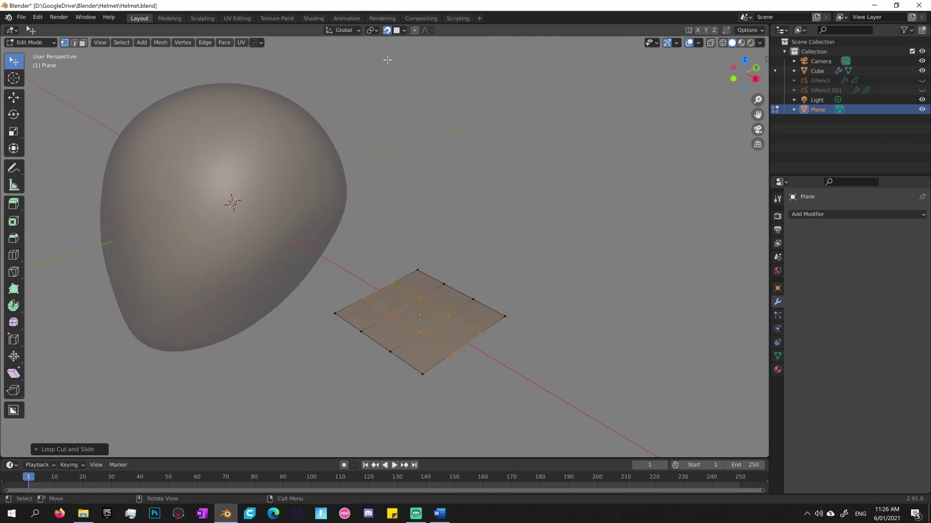
click(404, 31)
middle_drag(517, 276, 527, 282)
key(a)
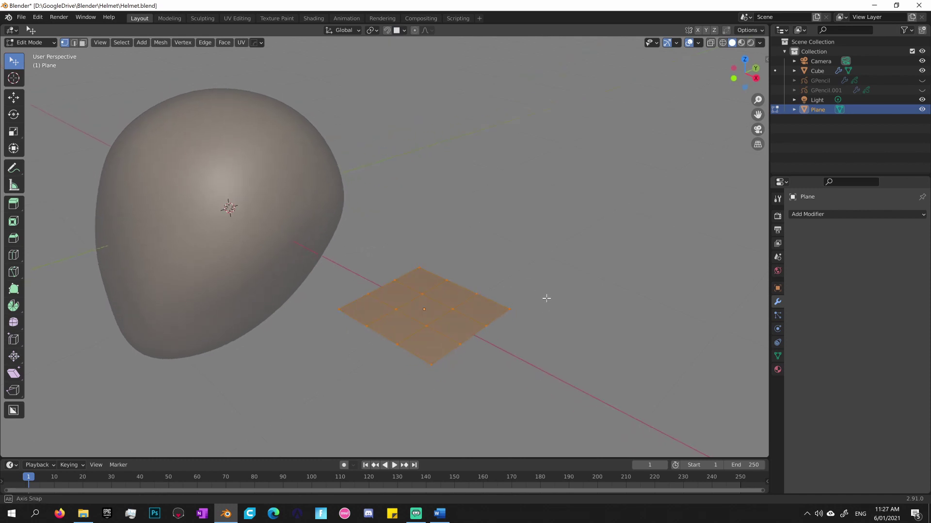
Rotate the grid plane 90° about Y so it stands upright.
key(r)
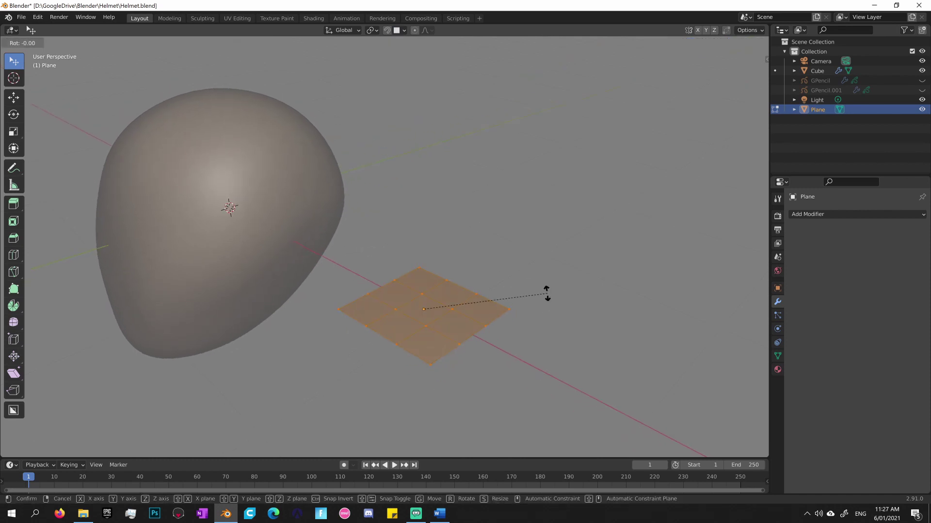
text(90)
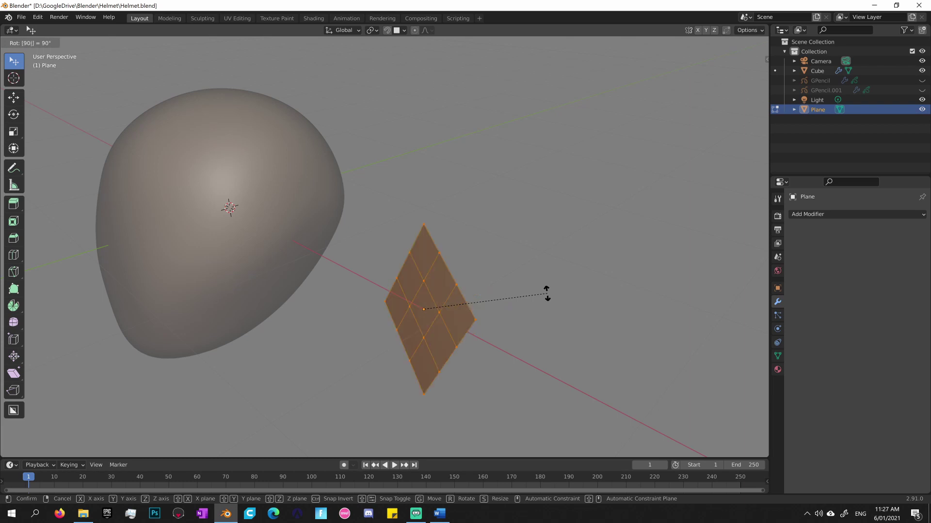
text(y)
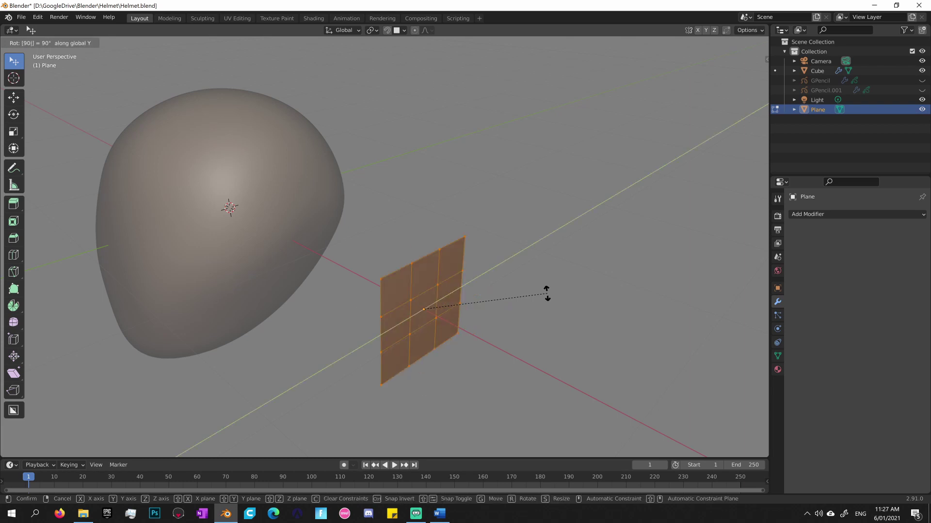
key(Return)
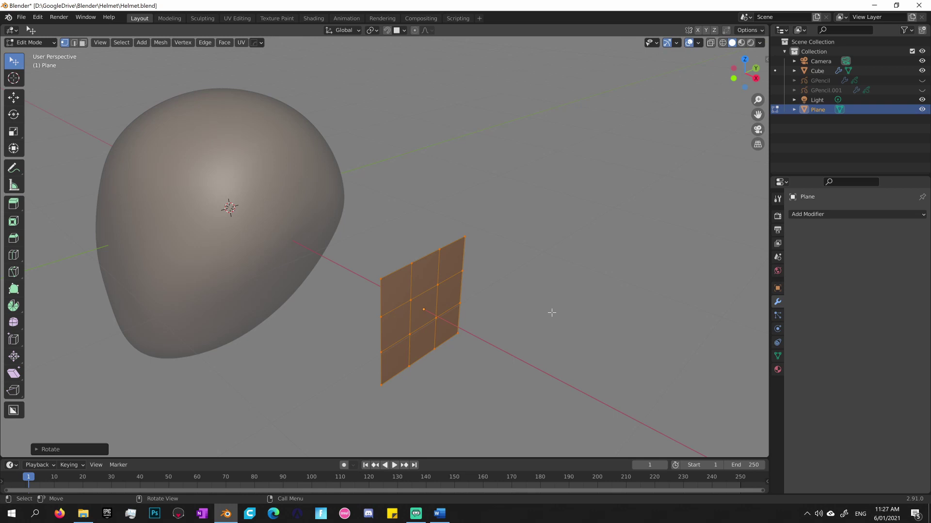
mouse_move(536, 326)
middle_down()
mouse_move(549, 319)
mouse_move(540, 315)
middle_up()
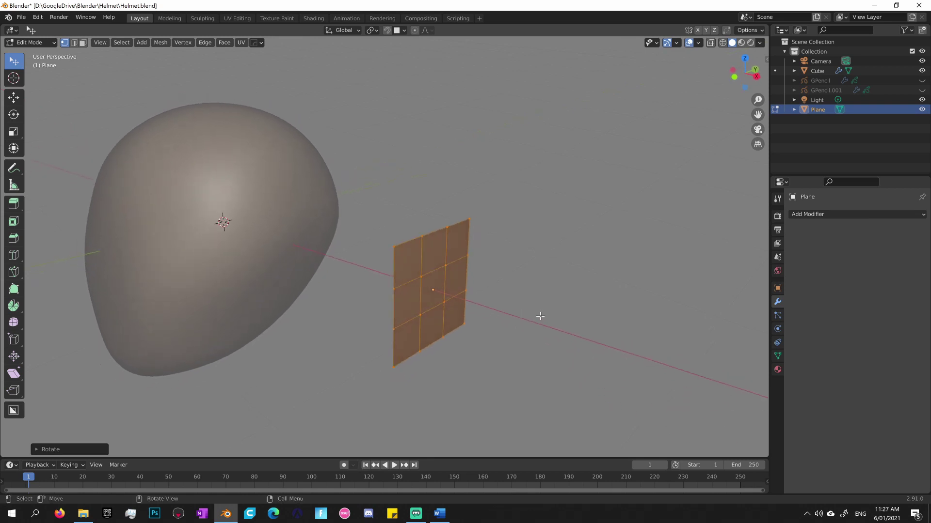
Enable snapping and move the plane along X into the head's surface.
click(388, 30)
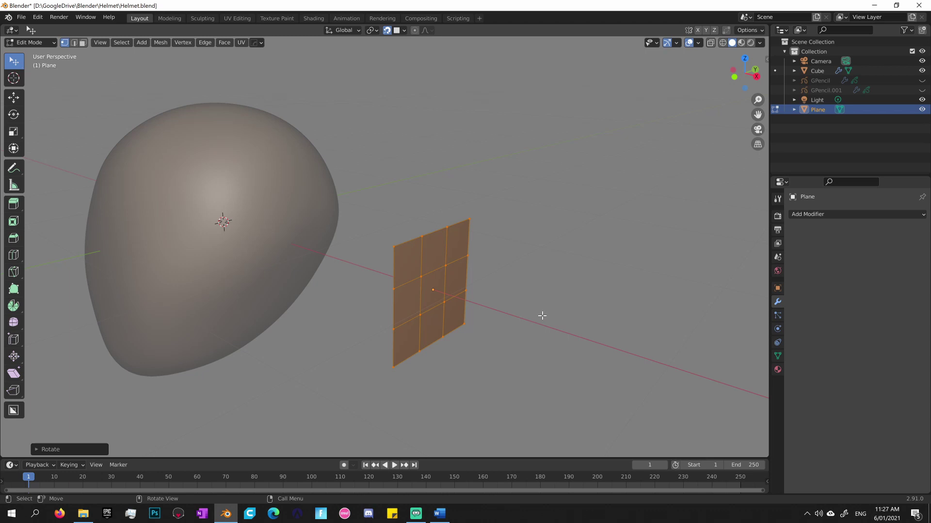
key(g)
key(z)
key(x)
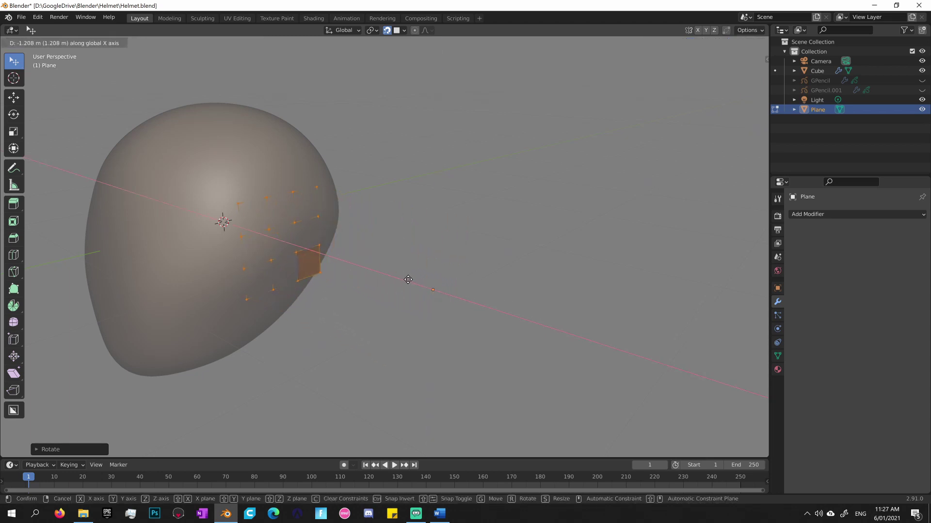
click(398, 272)
middle_drag(399, 272, 464, 293)
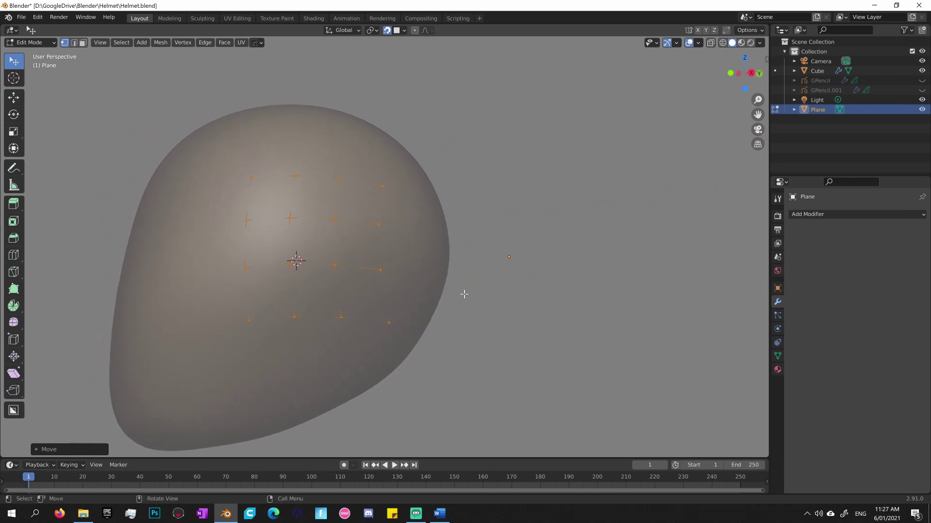
Select one corner vertex of the grid plane and nudge it slightly inward onto the head.
key(z)
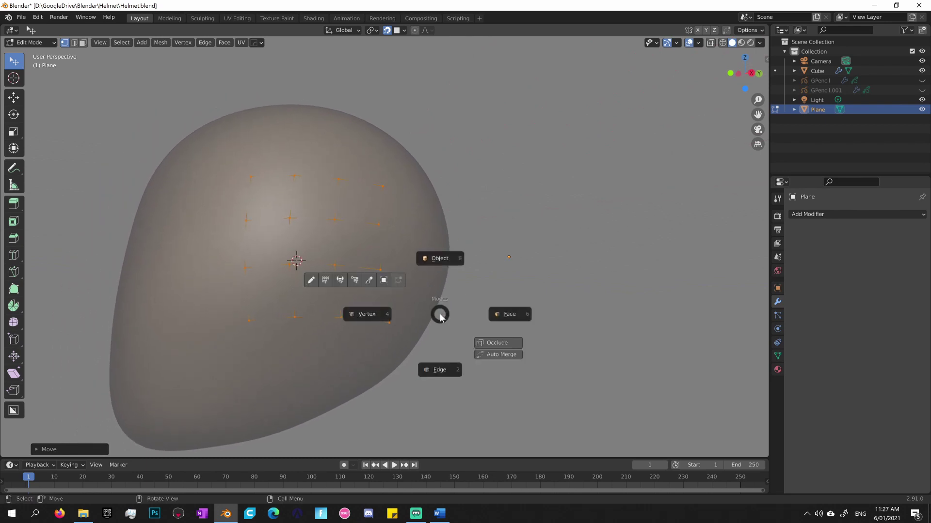
key(Escape)
click(389, 323)
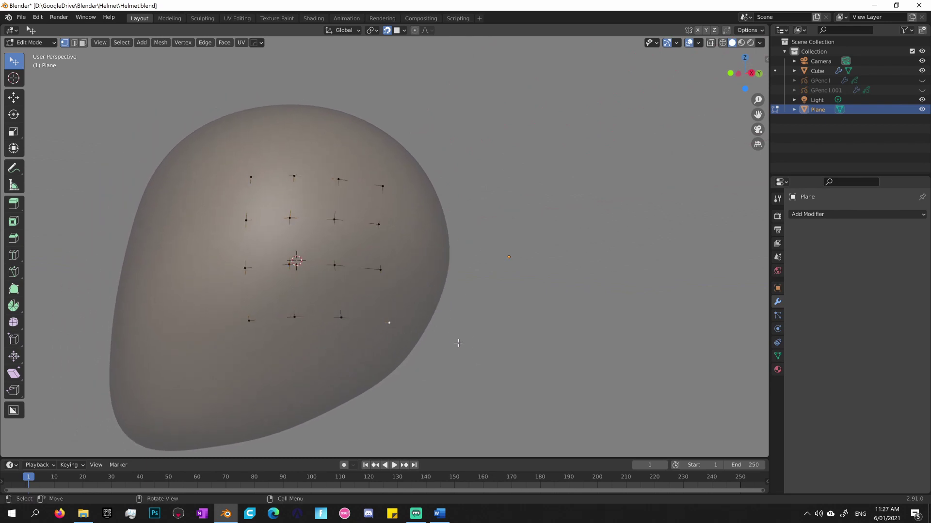
key(v)
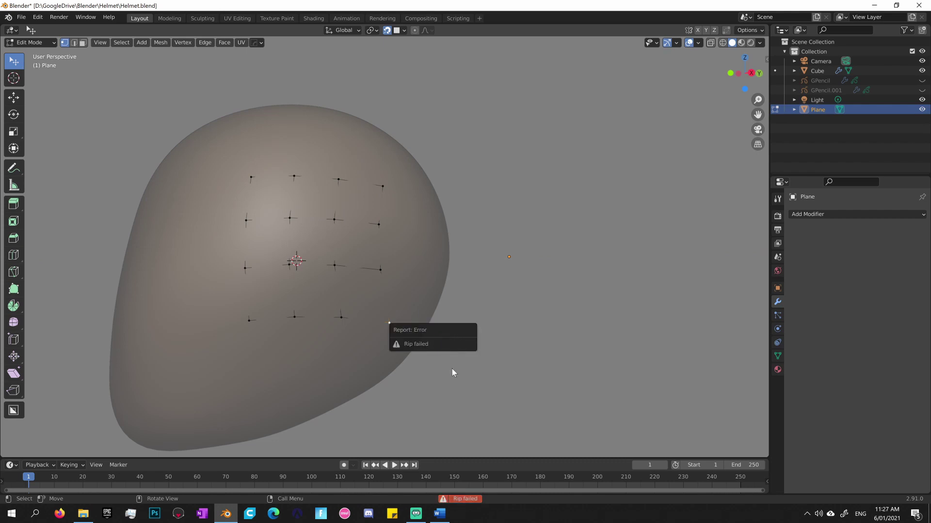
key(g)
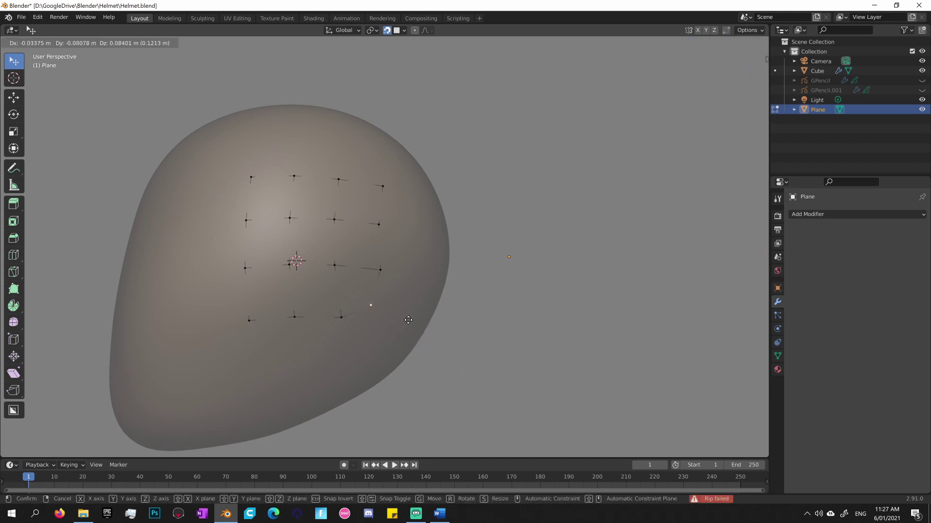
click(408, 320)
mouse_move(438, 307)
middle_down()
mouse_move(426, 301)
mouse_move(428, 320)
mouse_move(427, 307)
middle_up()
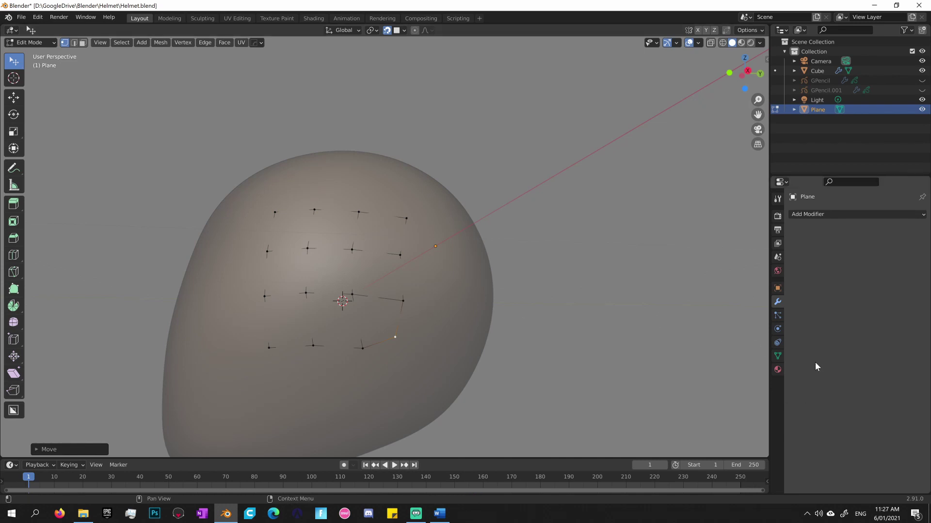
Enable In Front display in the Plane's object properties so its grid shows over the head.
click(778, 288)
scroll(862, 385, down, 2)
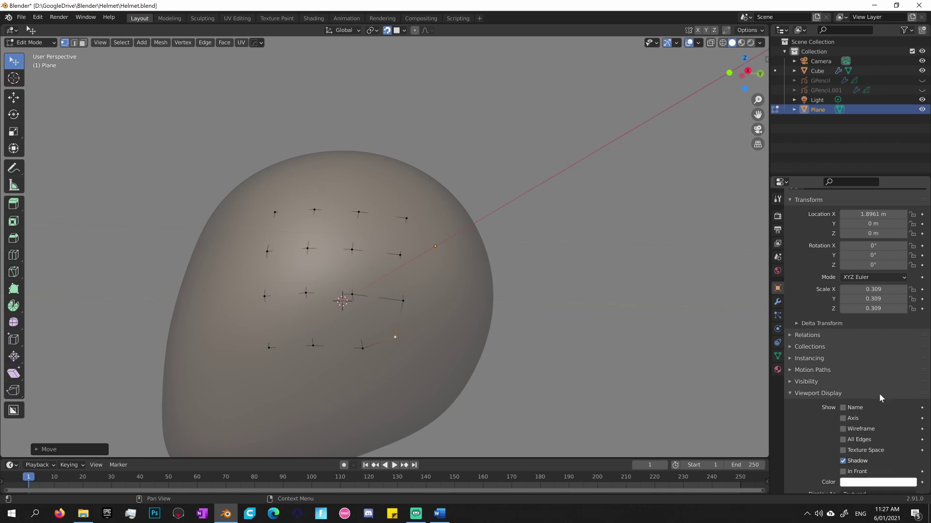
scroll(879, 394, down, 1)
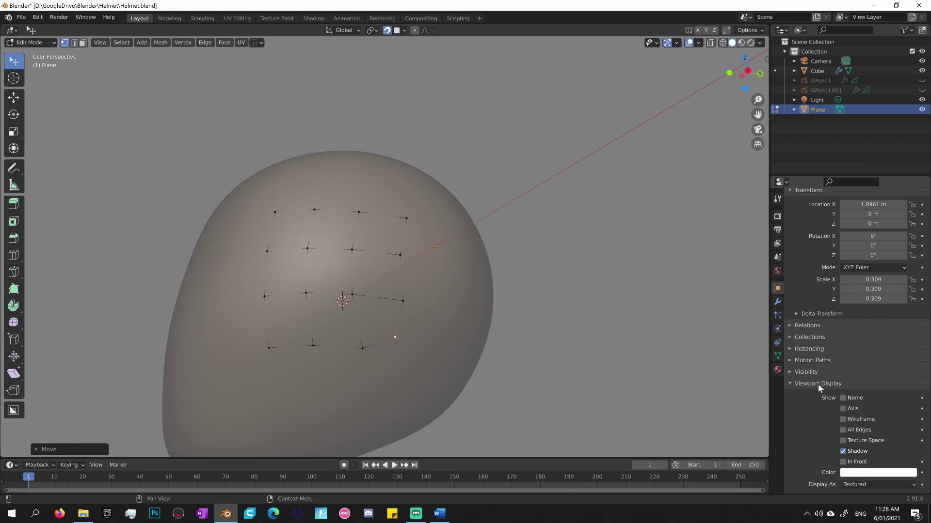
scroll(875, 457, down, 1)
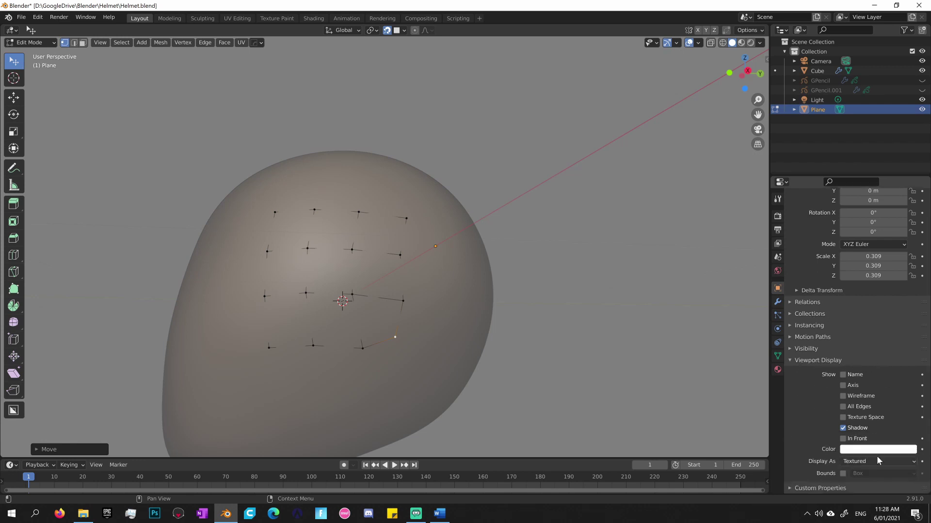
click(843, 439)
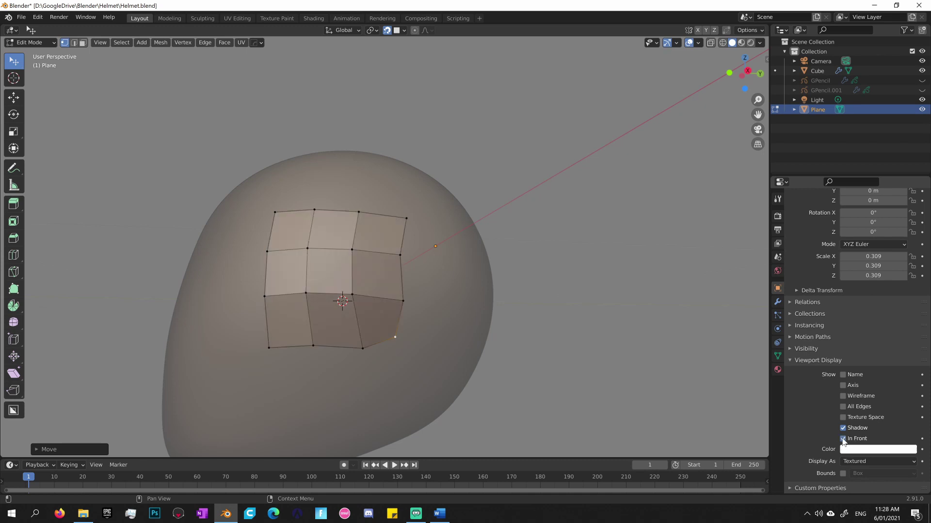
middle_drag(561, 366, 567, 364)
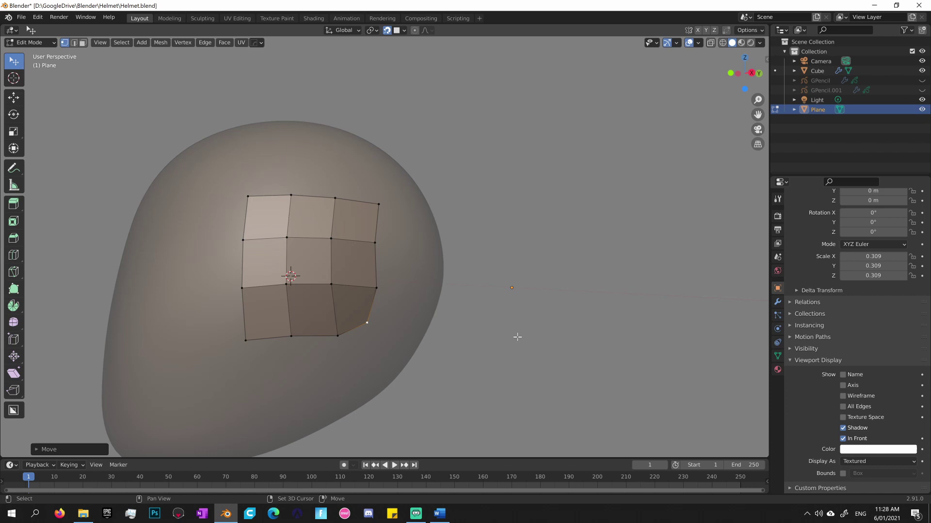
shift+middle_drag(517, 337, 610, 350)
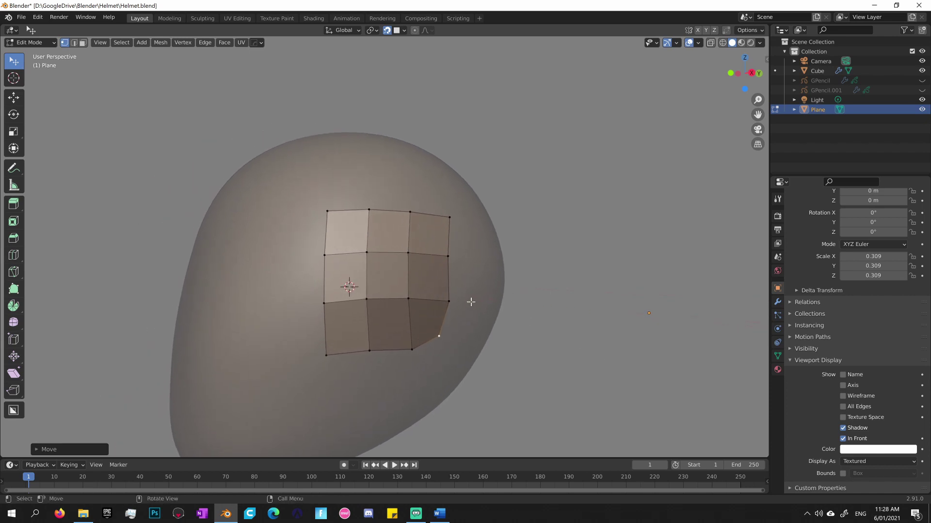
middle_drag(470, 302, 506, 272)
Pull the top-right, bottom-left and top-left corner vertices inward to round the panel outline.
click(476, 225)
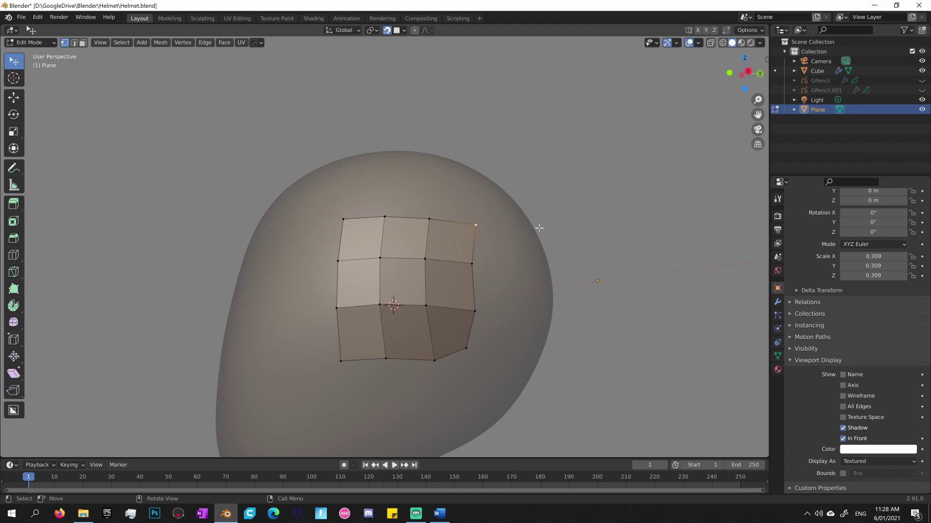
key(g)
click(523, 237)
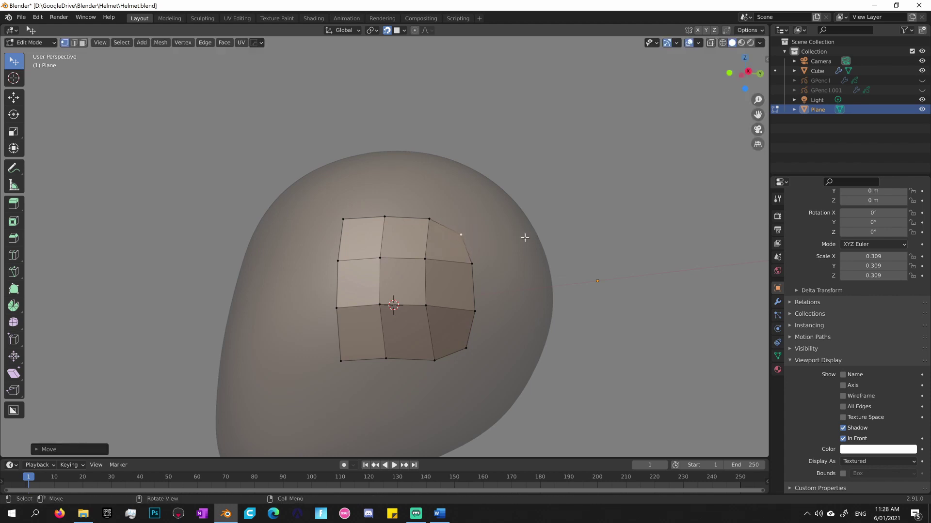
click(342, 362)
key(g)
click(366, 349)
click(344, 219)
key(g)
click(356, 233)
middle_drag(356, 232, 443, 273)
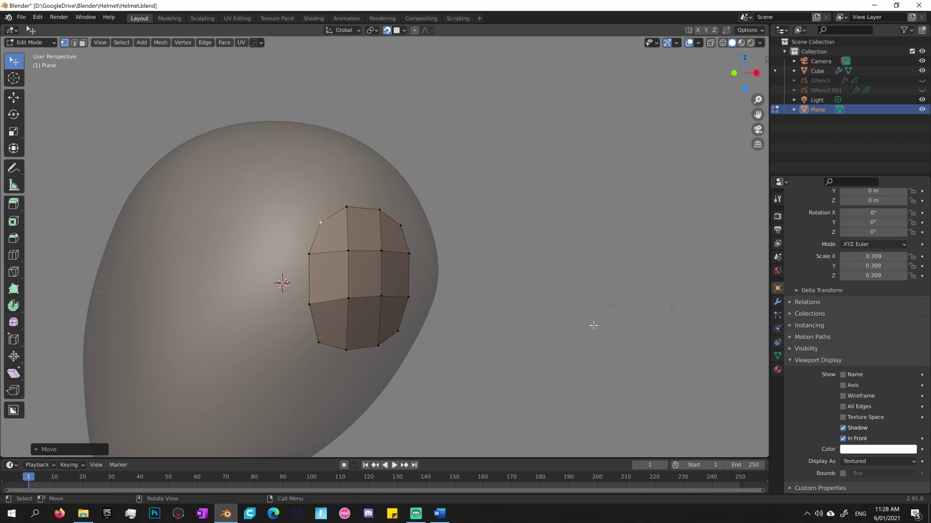
middle_drag(490, 314, 546, 313)
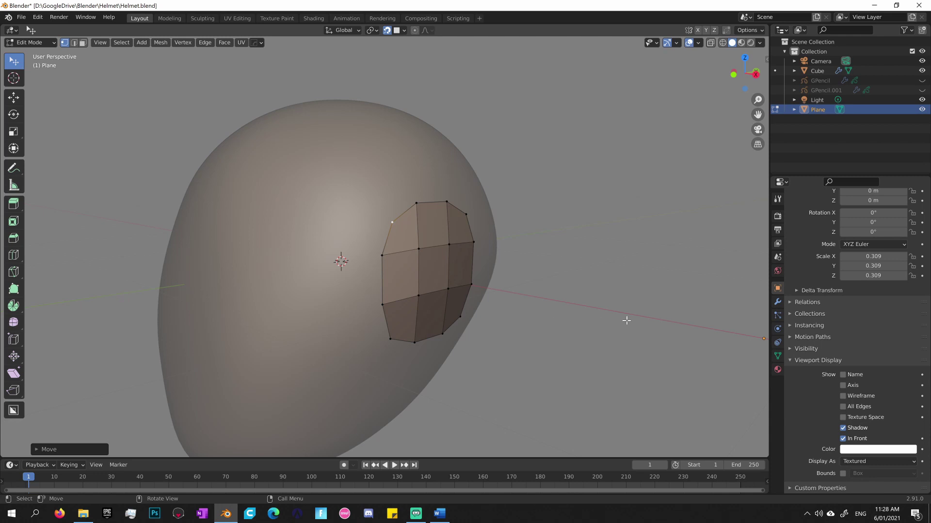
Show the Plane's Modifiers tab, leaving the modifier stack empty.
click(777, 302)
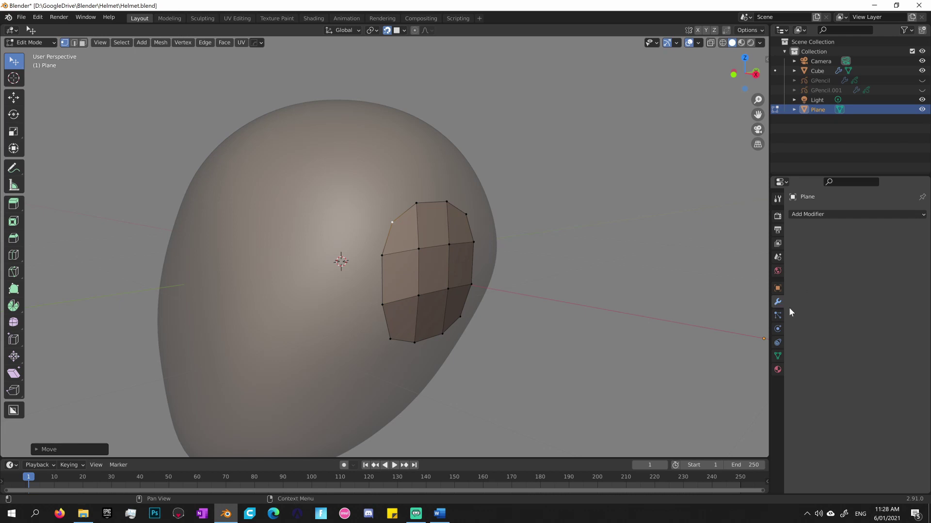
click(834, 214)
click(825, 213)
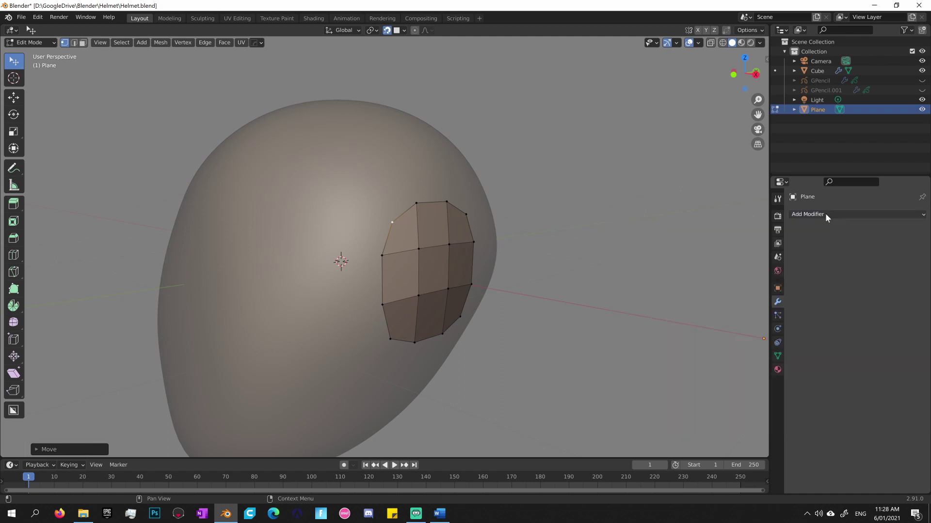
click(825, 213)
middle_drag(548, 270, 542, 290)
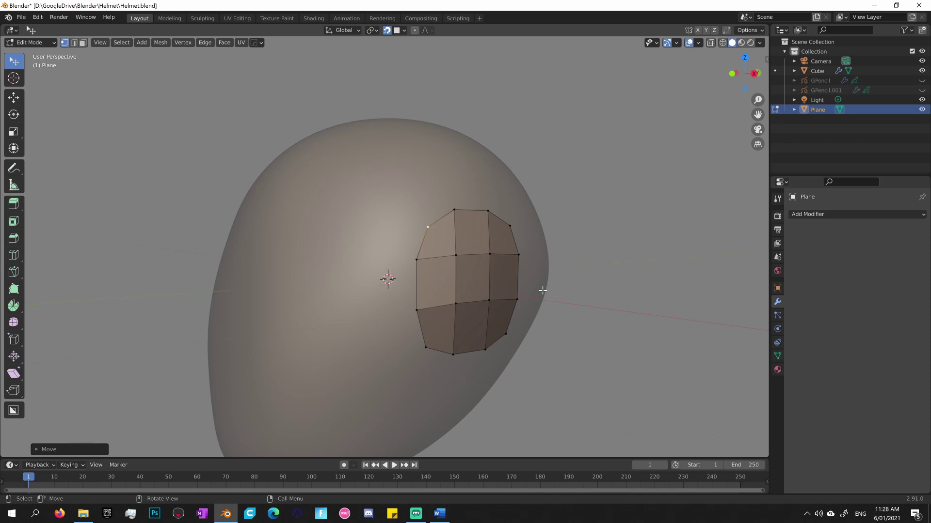
Return to Object Mode and add the Cube head to the selection with the Plane.
key(Tab)
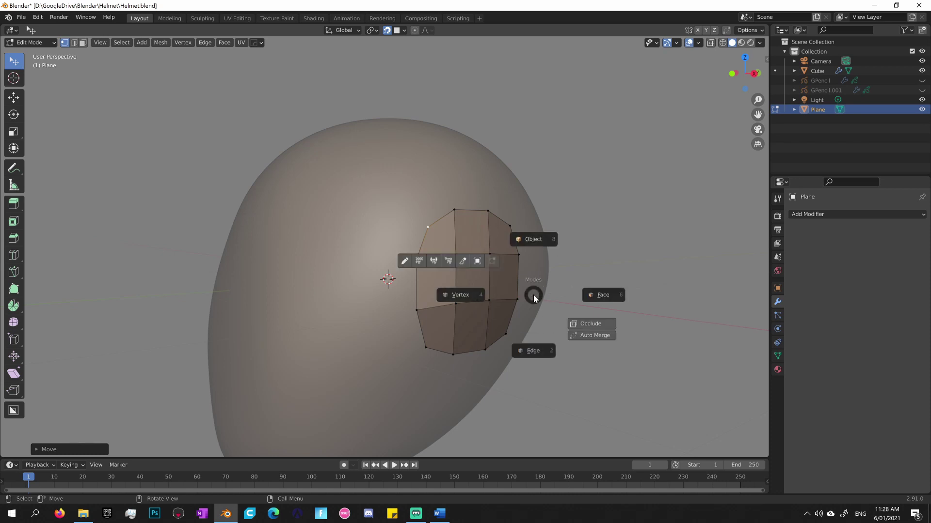
click(539, 240)
middle_drag(539, 242, 528, 296)
key(q)
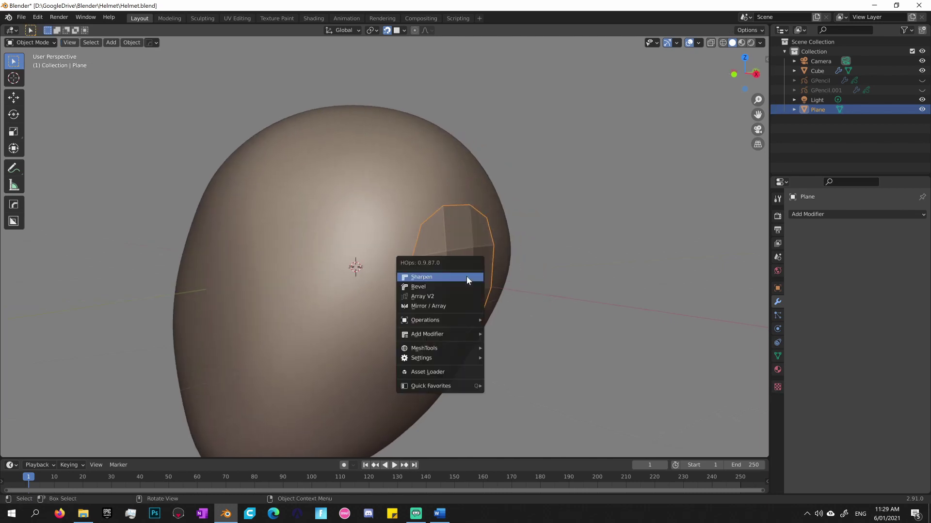
mouse_move(449, 333)
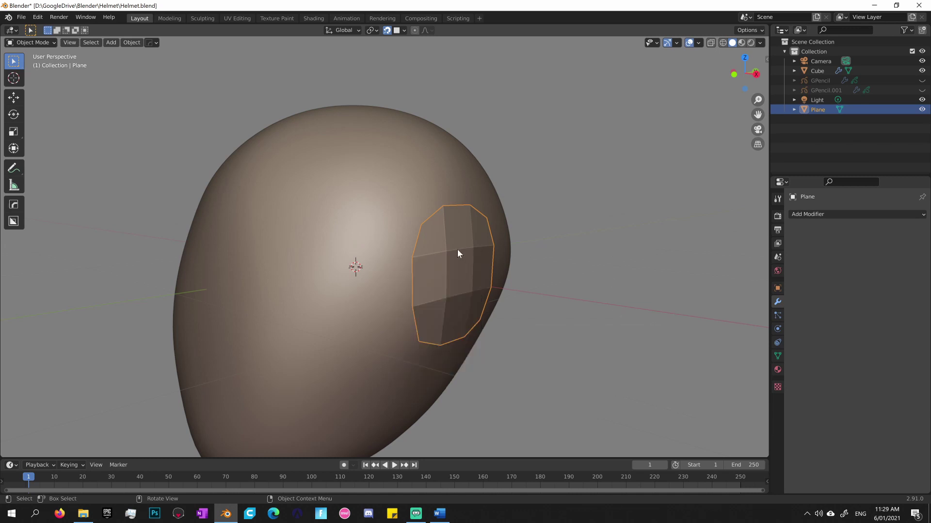
shift+click(343, 213)
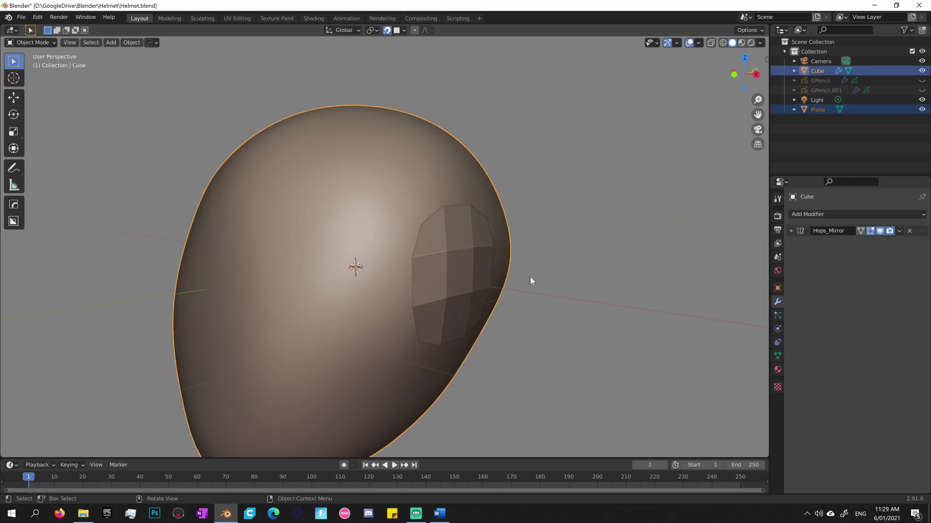
Add a Shrinkwrap modifier projecting the Plane onto the Cube, then reselect only the Plane.
key(q)
mouse_move(519, 325)
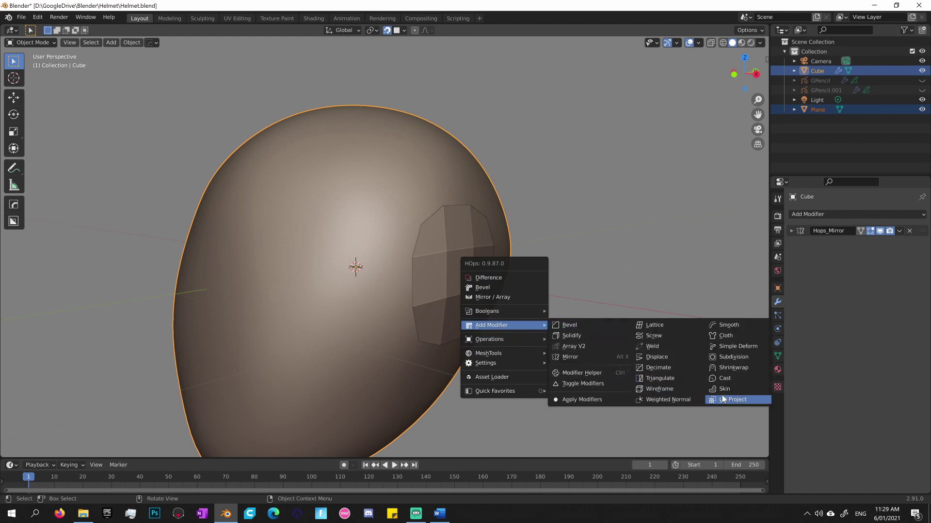
click(734, 367)
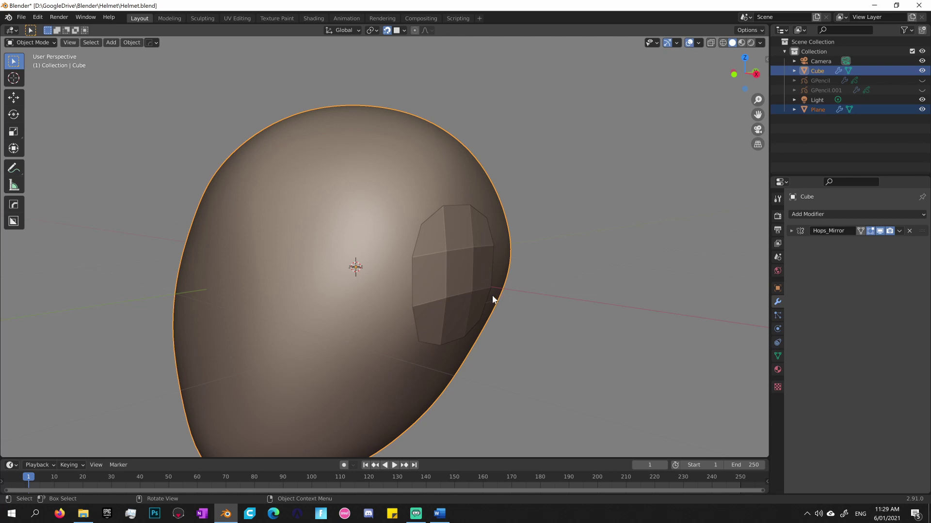
middle_drag(527, 306, 548, 305)
click(484, 278)
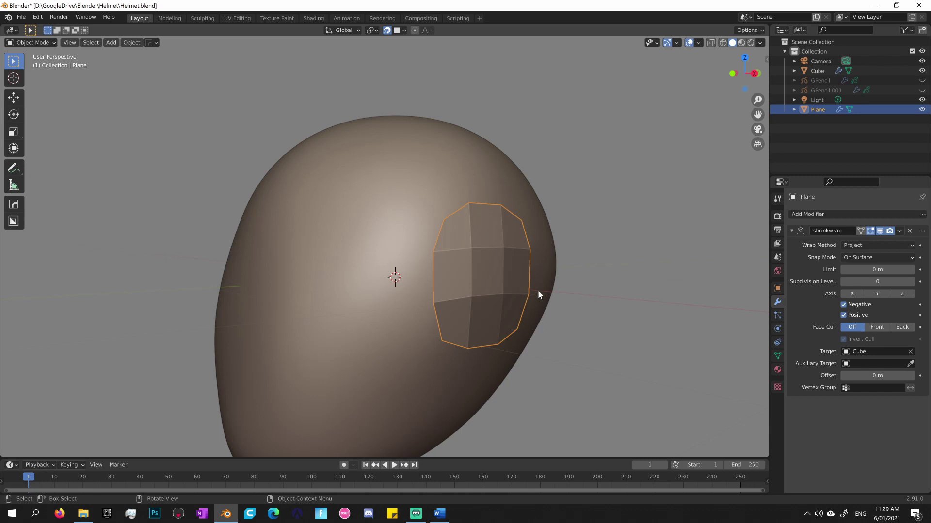
Add a level-2 Catmull-Clark Subdivision modifier from the HOps menu and inspect the rounded panel.
key(q)
mouse_move(543, 291)
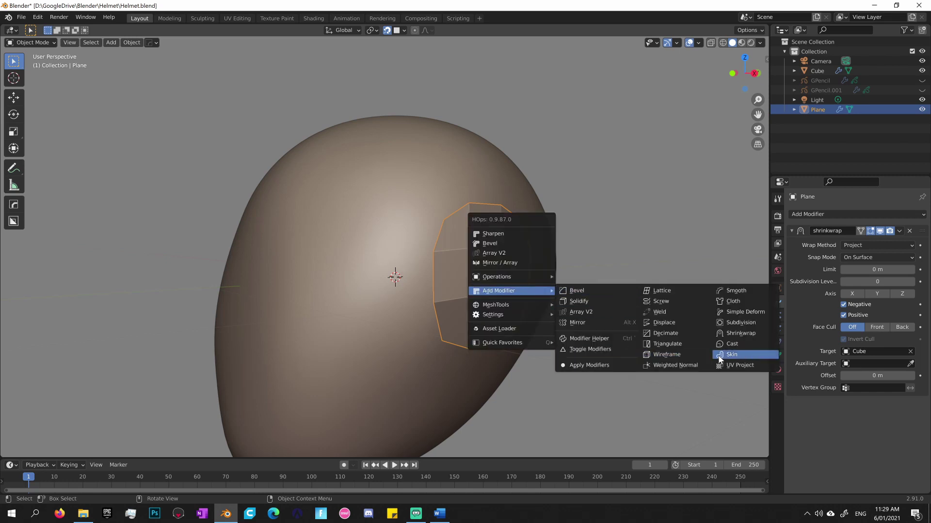
click(743, 322)
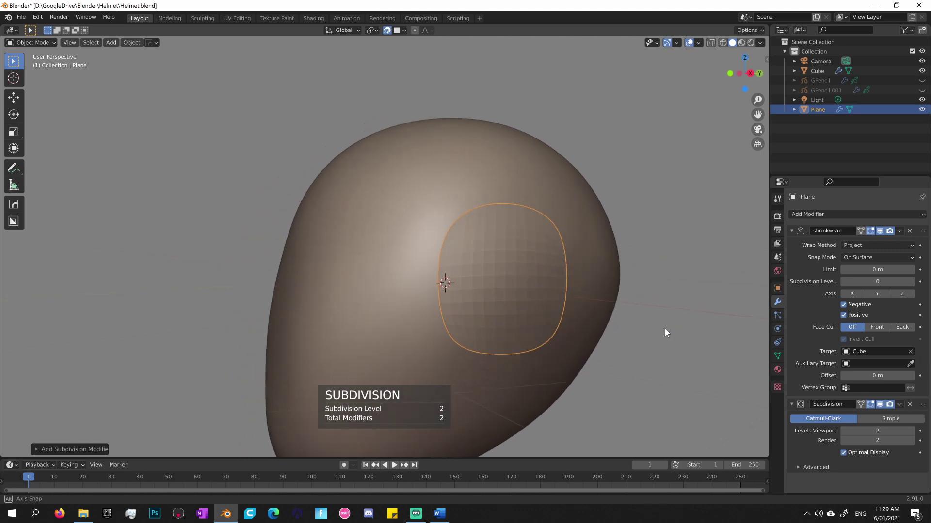
middle_drag(665, 328, 636, 318)
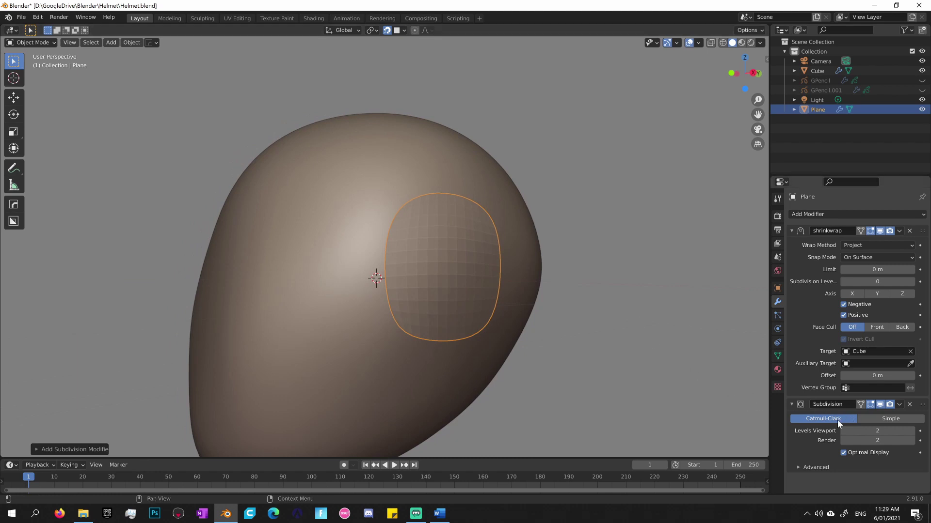
middle_drag(635, 362, 592, 325)
middle_drag(572, 296, 588, 309)
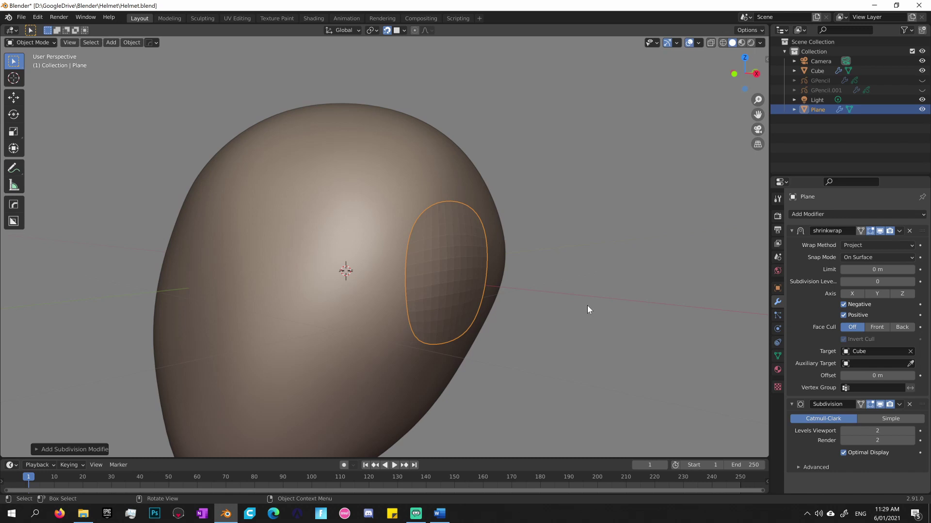
Add a Solidify modifier to the panel, set its thickness and view it from the side.
key(q)
mouse_move(586, 305)
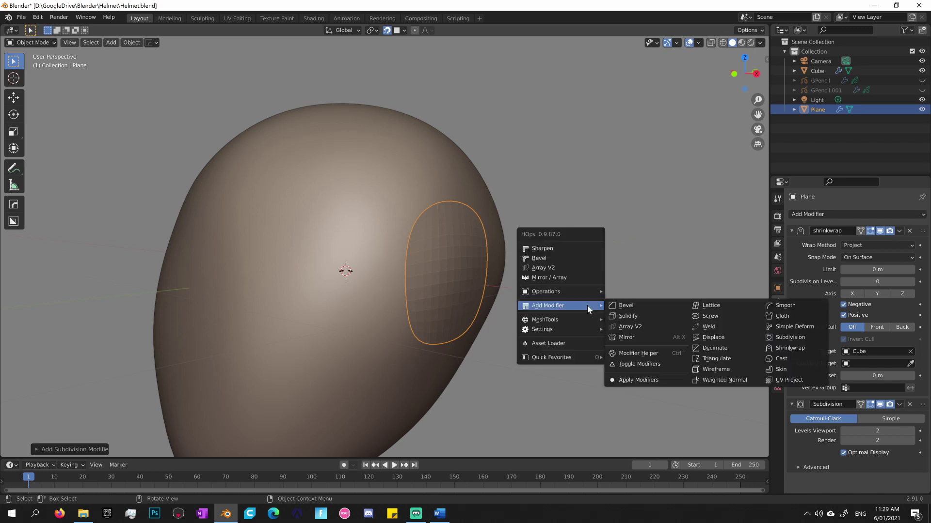
click(632, 316)
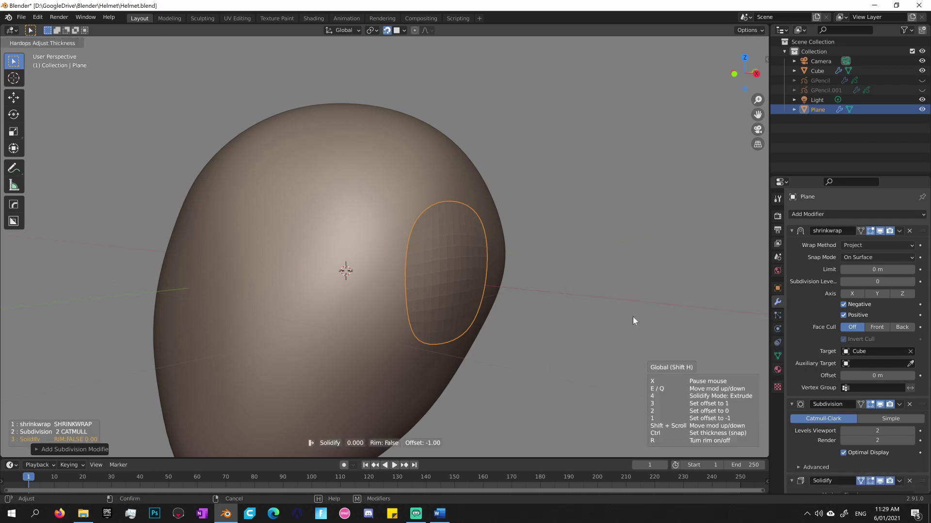
click(708, 320)
middle_drag(709, 316, 575, 318)
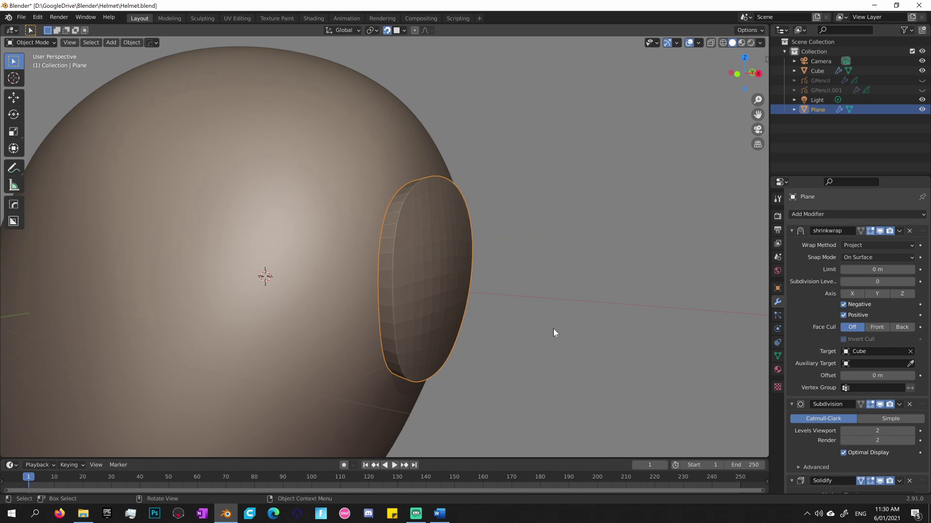
middle_drag(590, 336, 540, 317)
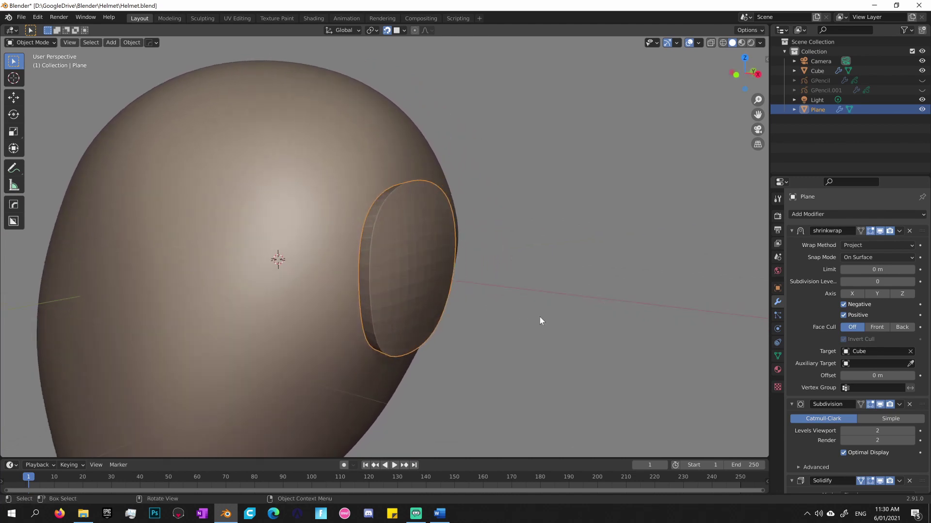
Add a Bevel modifier to the panel from the HOps menu and confirm the bevel amount.
key(q)
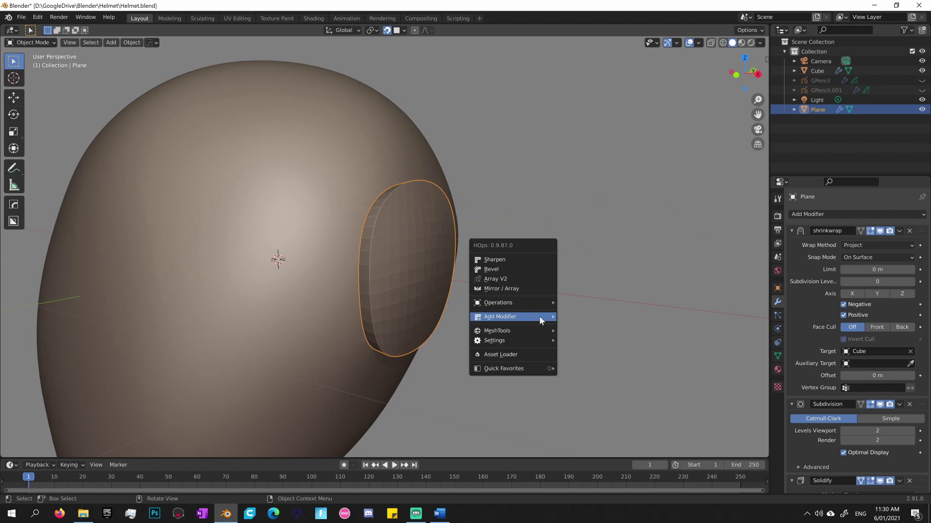
mouse_move(539, 316)
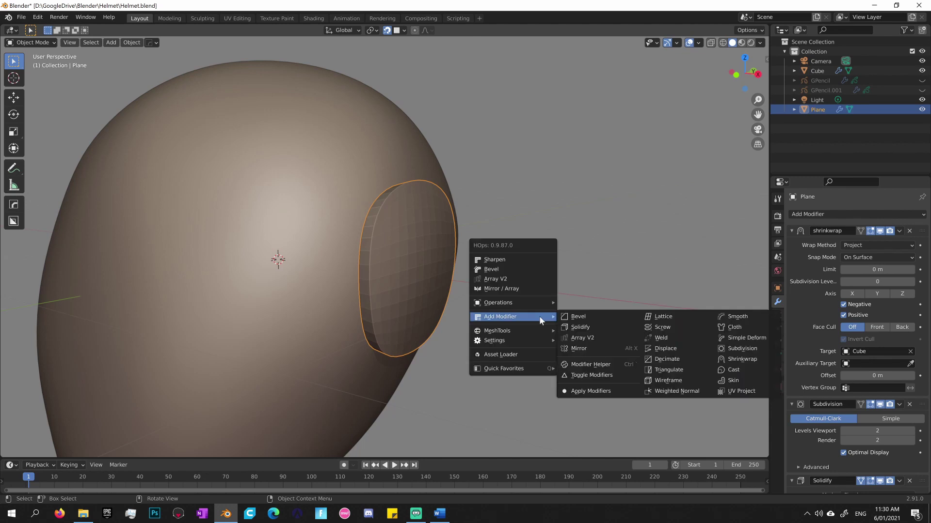
click(584, 321)
click(578, 317)
middle_drag(577, 317, 572, 313)
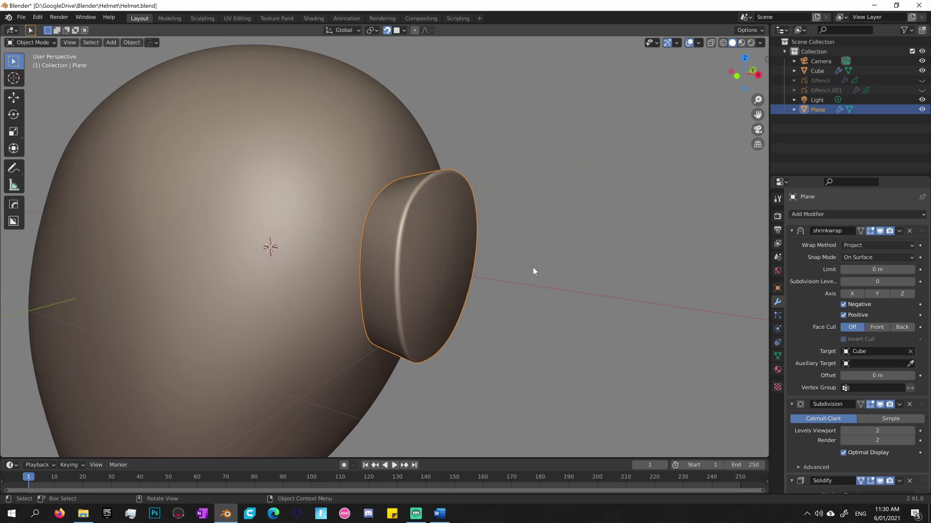
middle_drag(533, 271, 534, 266)
Add a Weighted Normal modifier with Keep Sharp at the end of the panel's stack.
key(q)
mouse_move(534, 265)
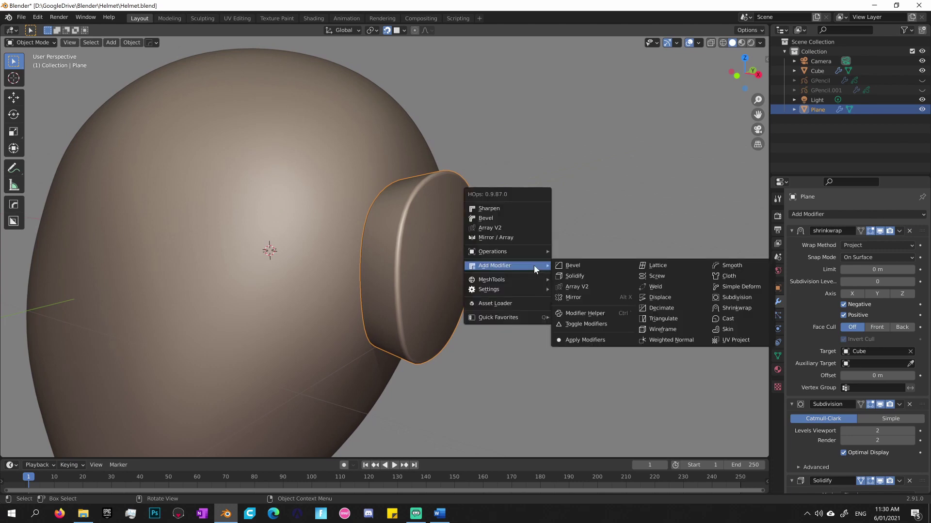
click(669, 342)
middle_drag(668, 345, 595, 312)
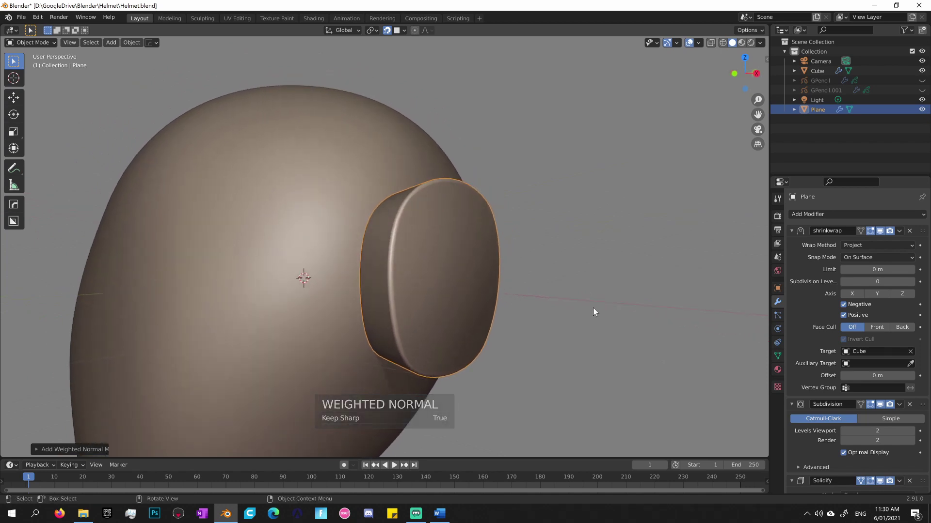
mouse_move(596, 311)
middle_down()
mouse_move(554, 287)
mouse_move(538, 289)
mouse_move(598, 308)
middle_up()
Collapse the Shrinkwrap, Subdivision, Solidify, Bevel and Weighted Normal modifier panels.
click(792, 231)
click(791, 244)
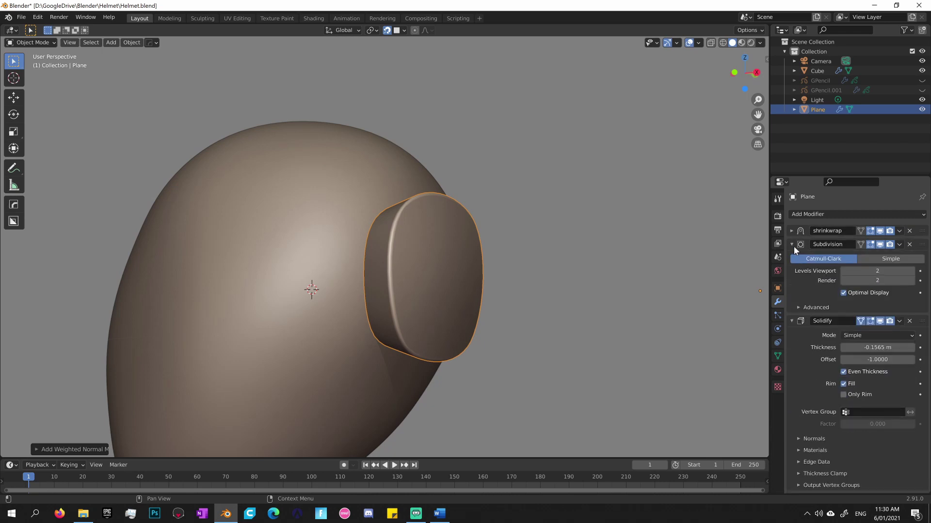
click(792, 258)
click(790, 271)
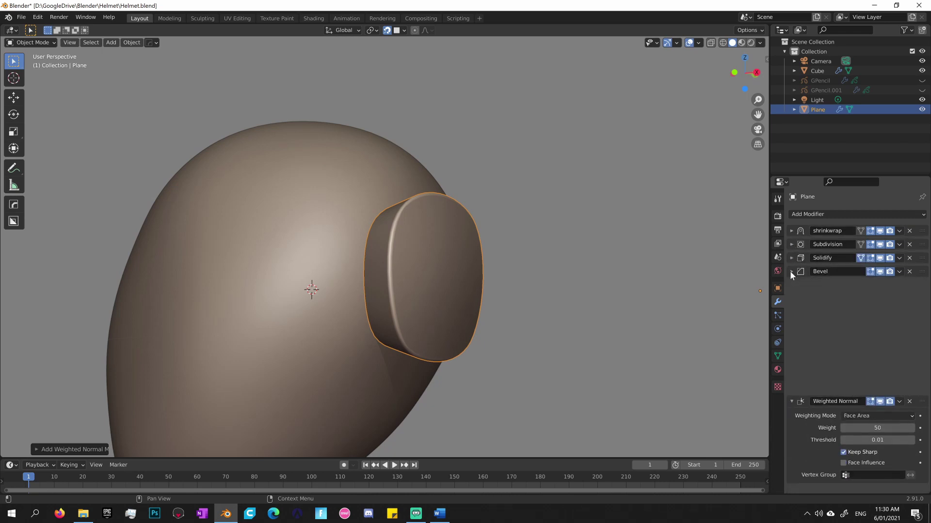
click(792, 286)
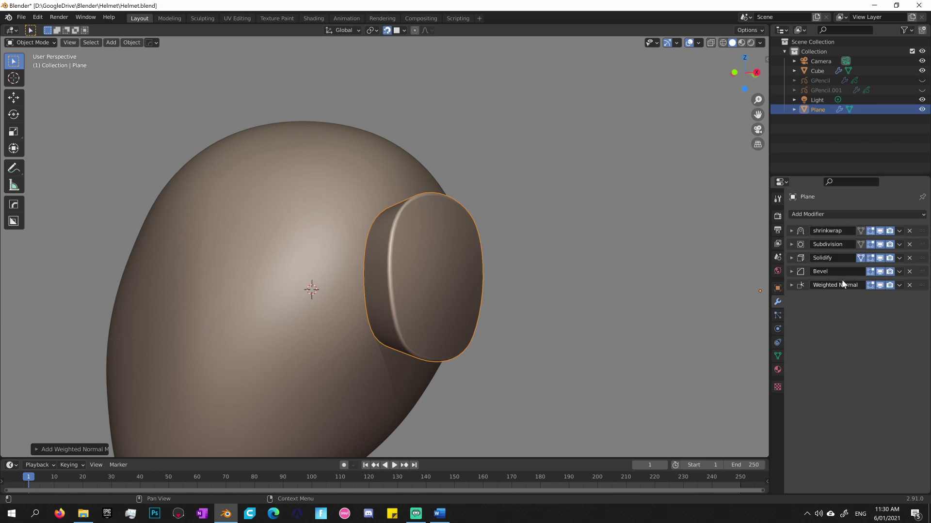
Expand Solidify and reduce its Thickness to -0.0365 m.
click(791, 257)
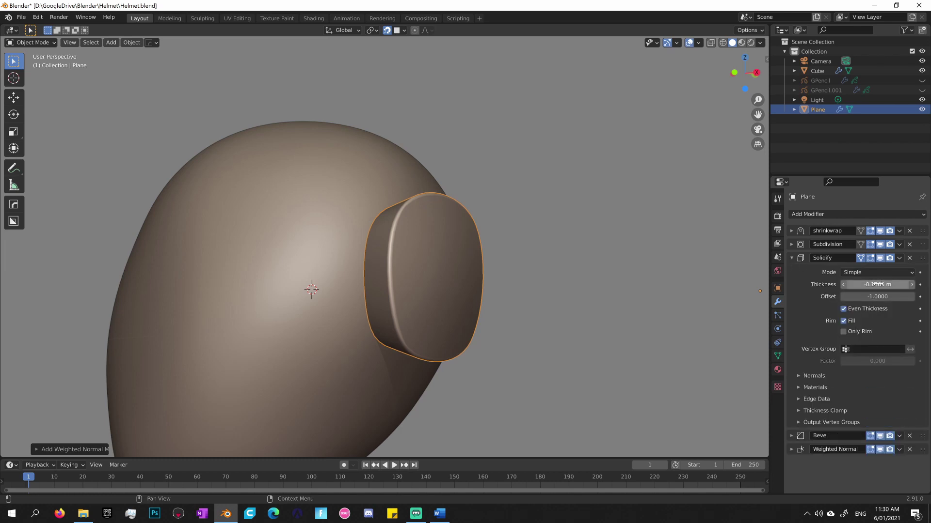
mouse_move(877, 285)
mouse_down()
mouse_move(854, 285)
mouse_move(865, 284)
mouse_up()
middle_drag(703, 305, 568, 285)
Enter Edit Mode on the plane and move the selected vertices left and up.
click(559, 295)
key(ctrl+Tab)
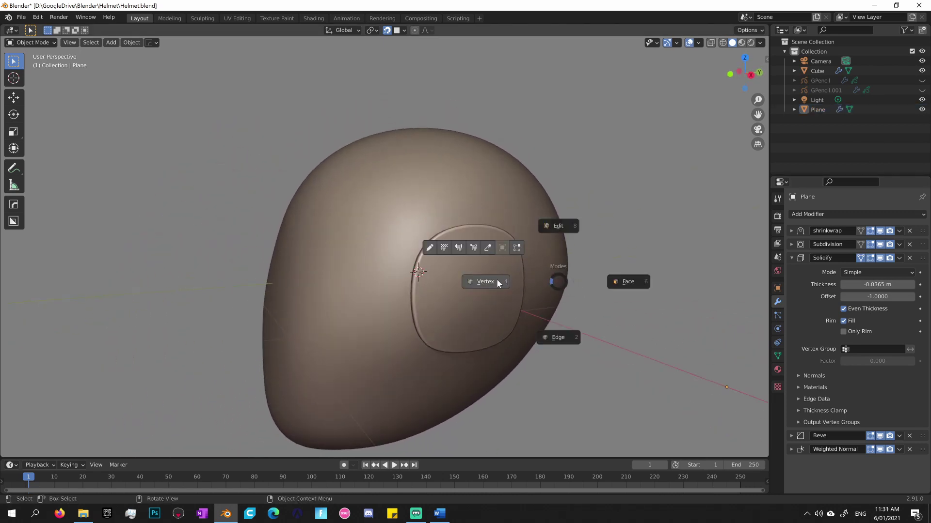
click(496, 279)
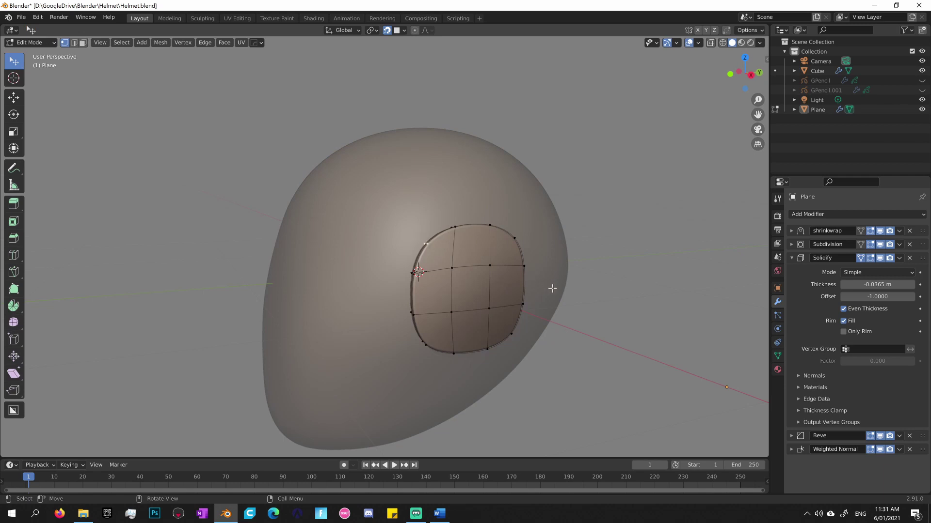
key(g)
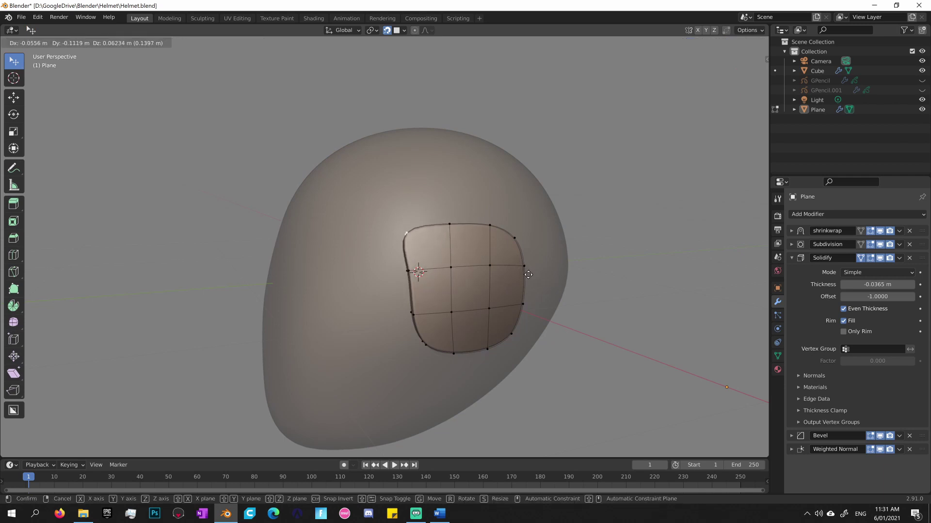
click(517, 274)
mouse_move(517, 273)
middle_down()
mouse_move(588, 253)
mouse_move(548, 286)
mouse_move(490, 283)
mouse_move(468, 218)
mouse_move(528, 245)
mouse_move(524, 280)
middle_up()
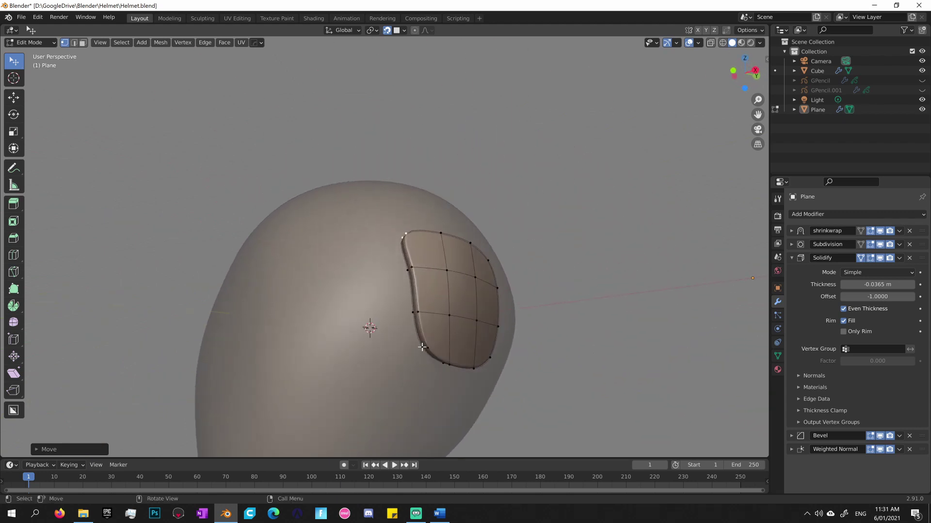
Select a corner vertex of the patch and move it to stretch the panel downward.
shift+click(425, 348)
key(g)
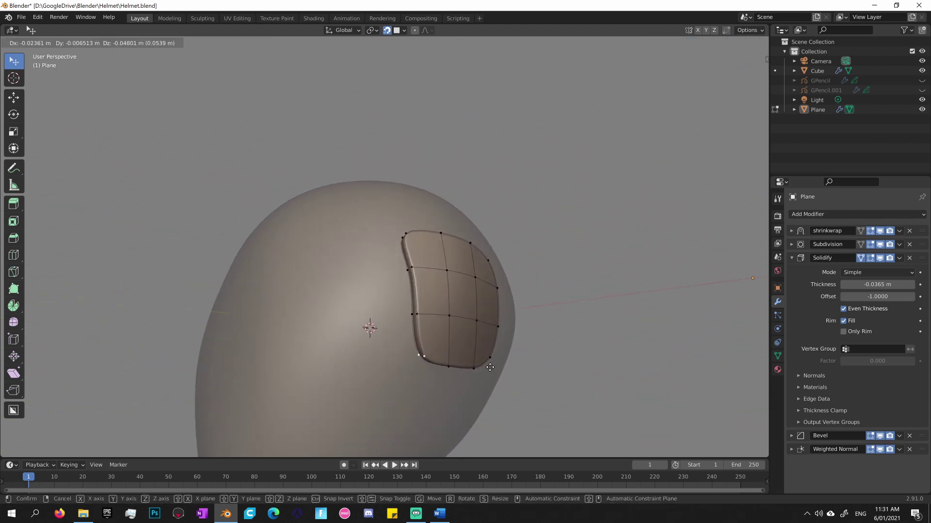
click(479, 373)
middle_drag(479, 373, 473, 298)
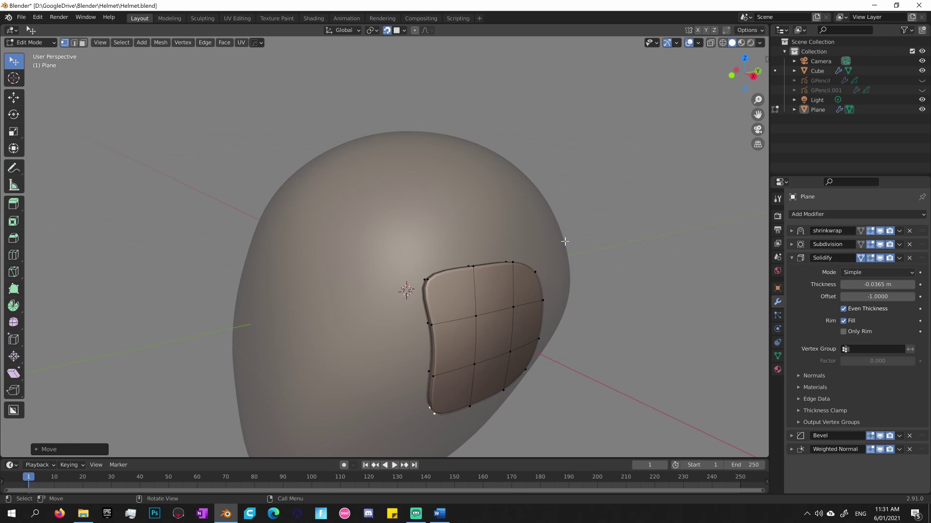
Switch to edge select and select the panel's top-left boundary edge.
key(ctrl+Tab)
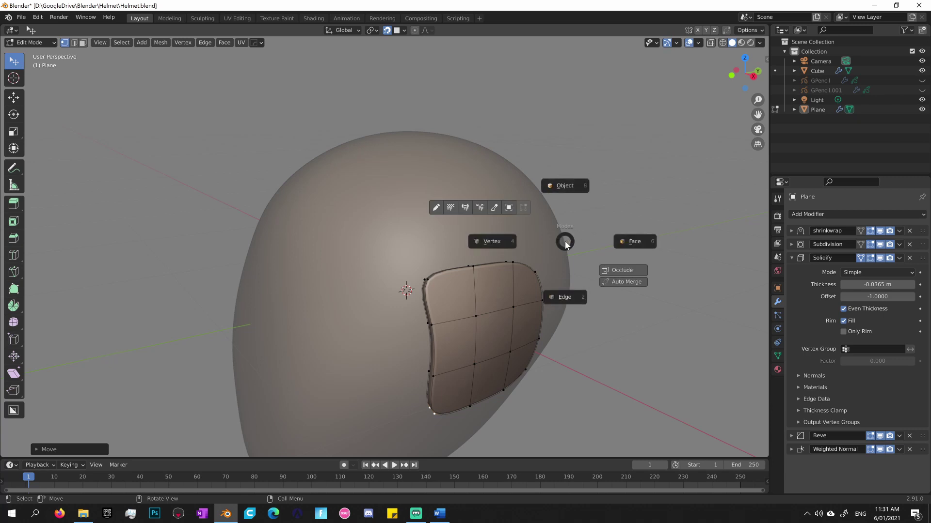
click(564, 296)
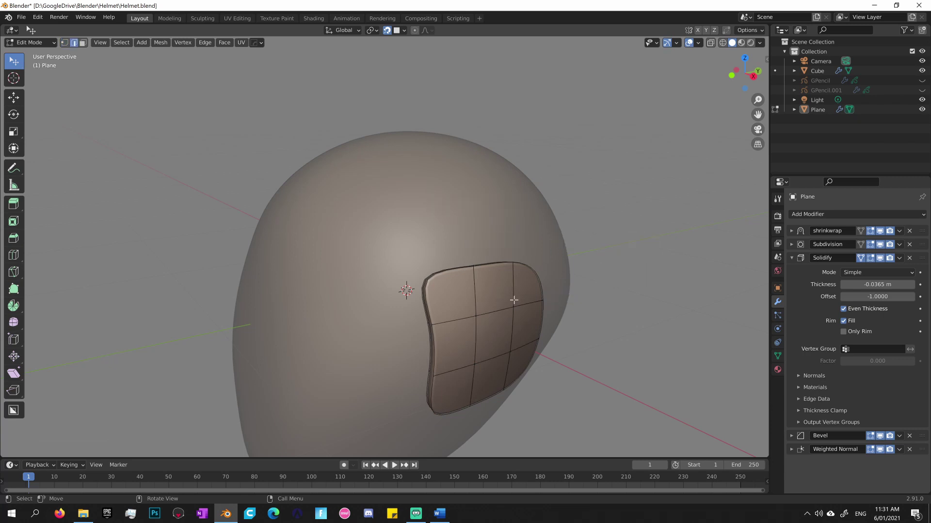
click(438, 275)
middle_drag(425, 308, 463, 297)
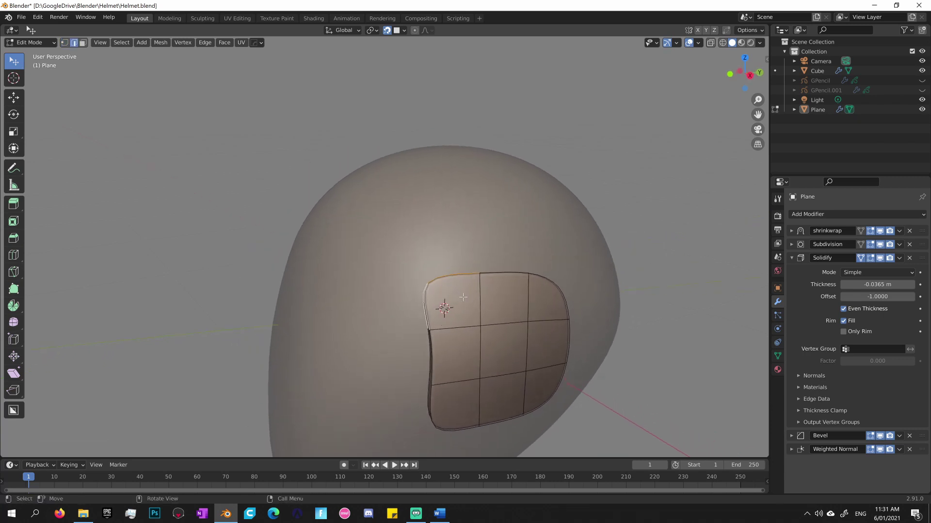
Collapse Solidify, toggle Subdivision viewport display off and back on, and open the sidebar.
click(791, 258)
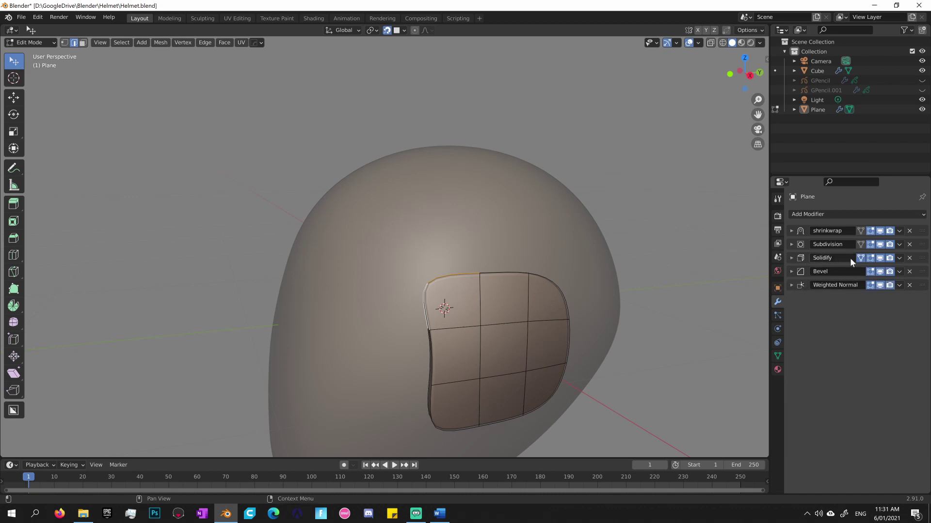
click(880, 245)
middle_drag(564, 354, 695, 325)
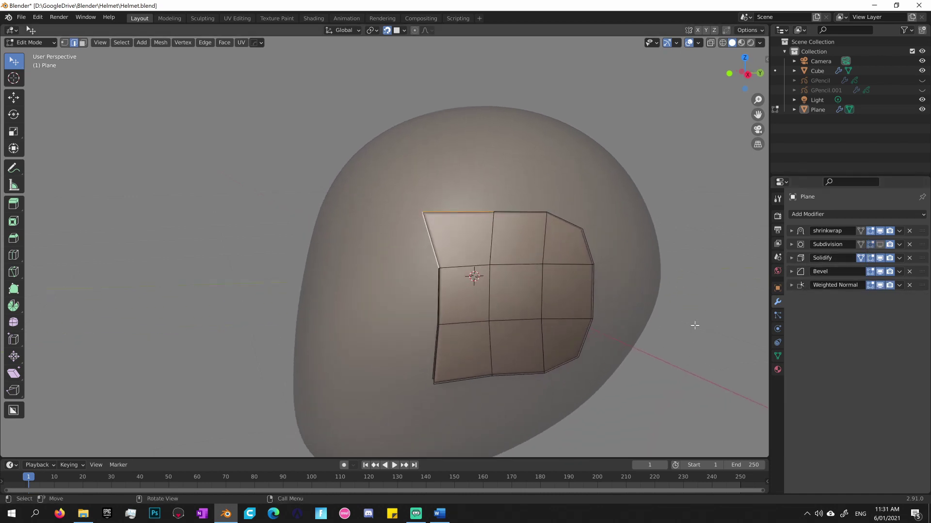
click(880, 244)
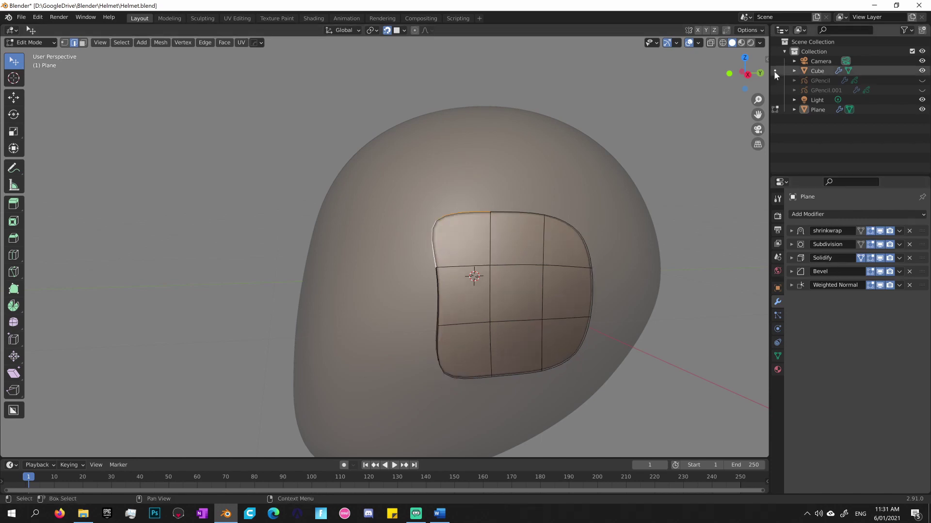
click(768, 57)
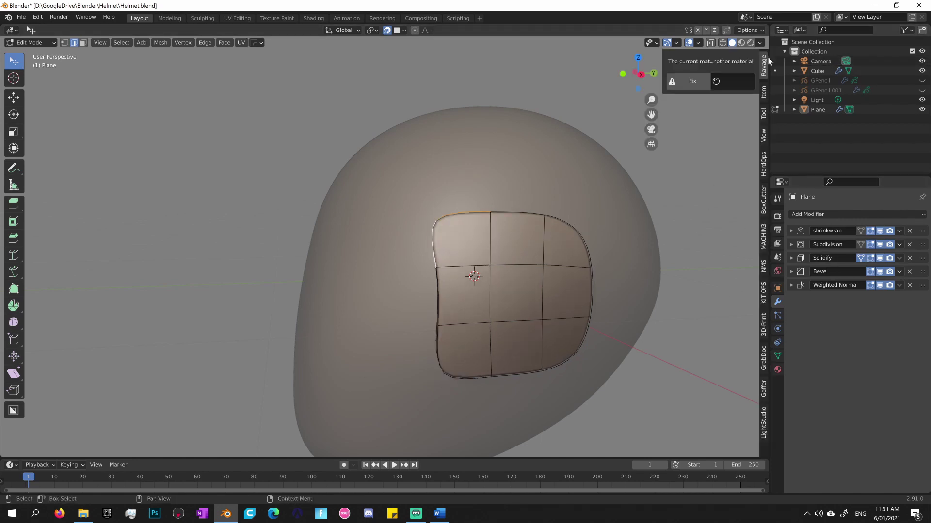
Set the selected edge's Mean Crease to 0.6 in the sidebar Item tab.
click(764, 94)
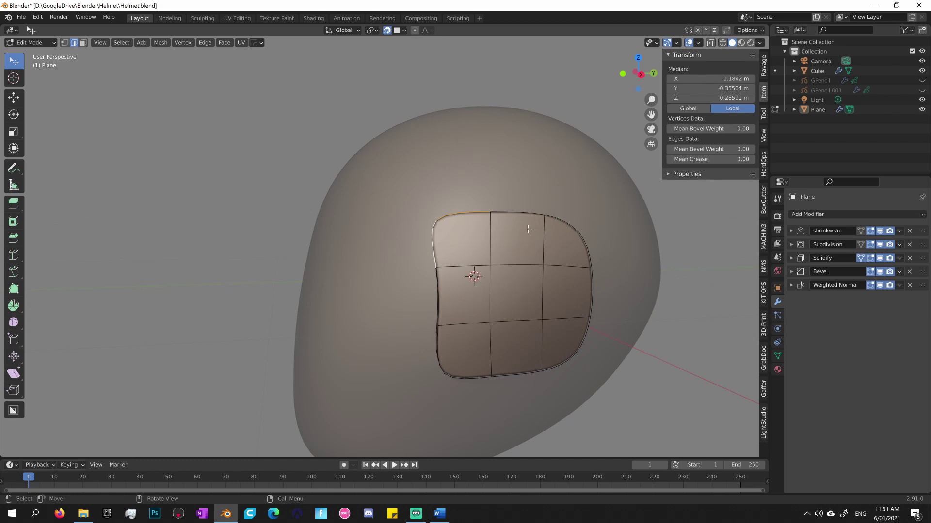
middle_drag(528, 229, 562, 242)
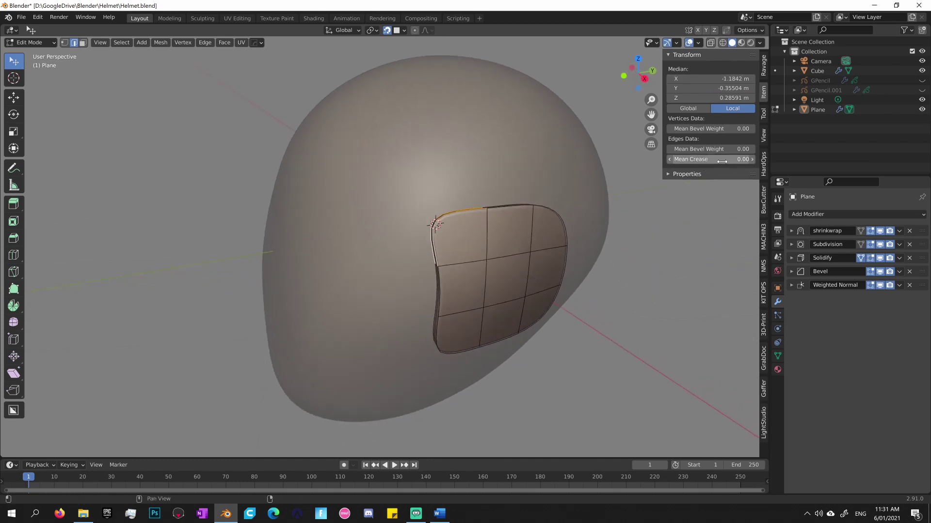
drag(698, 159, 729, 159)
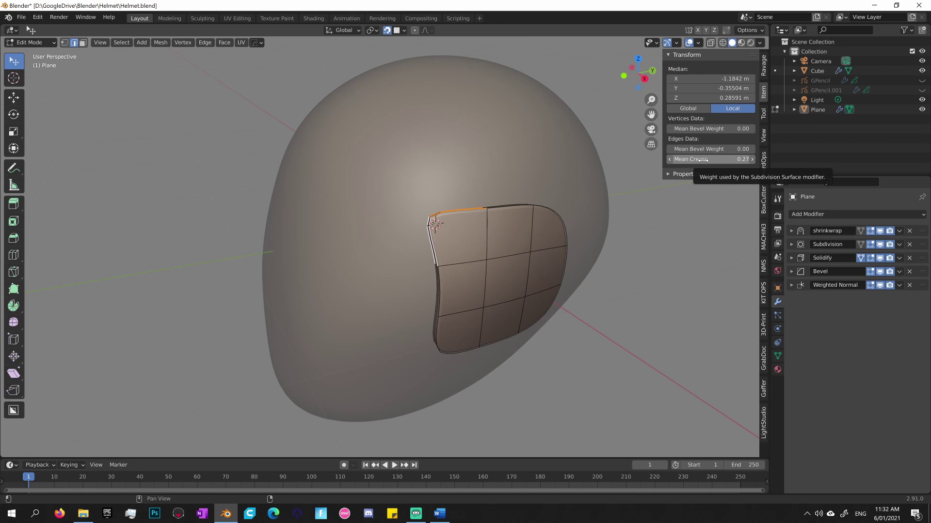
click(694, 159)
text(0.6)
key(Return)
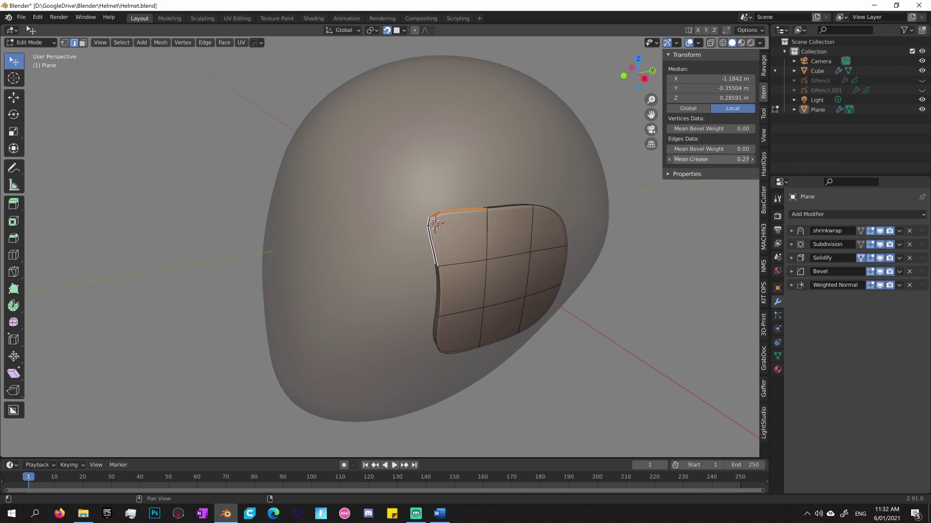
middle_drag(634, 232, 585, 227)
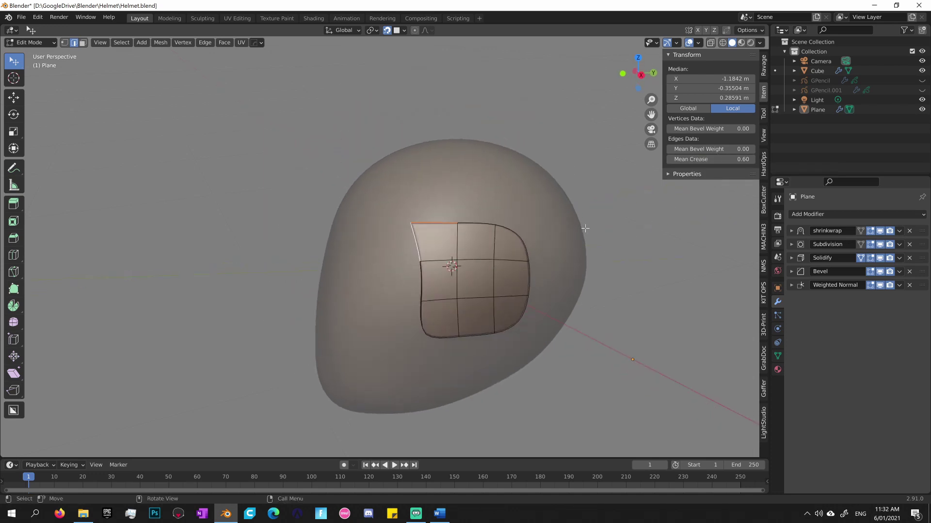